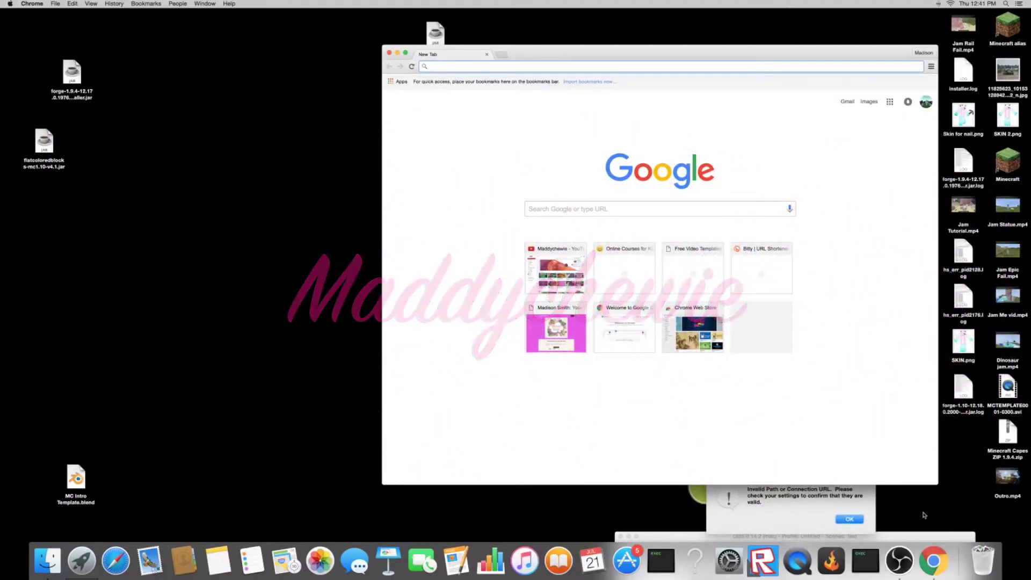
Dismiss the connection warning, search Google for 'minecraft capes' and open the MinecraftCapes result.
click(851, 519)
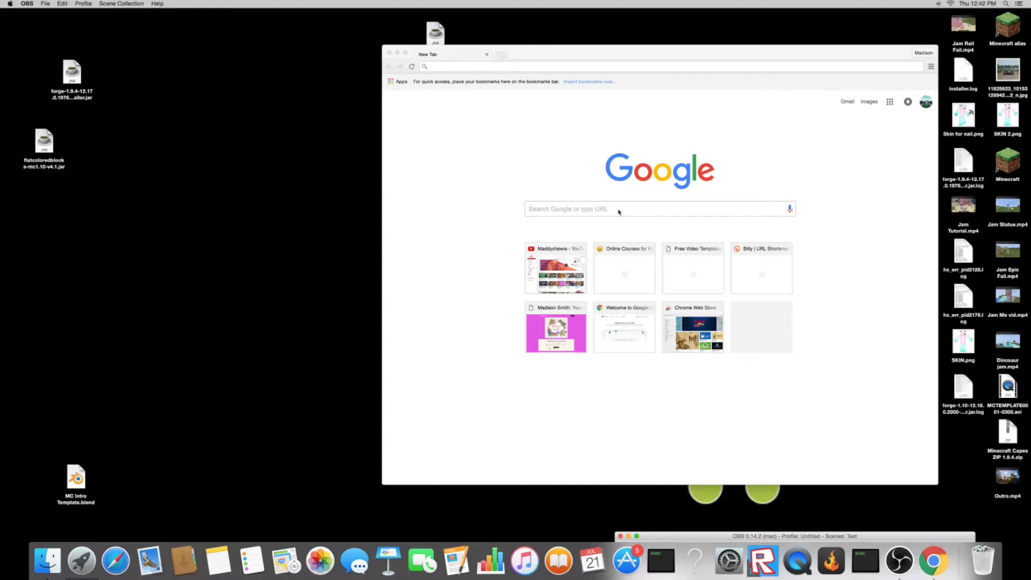
click(619, 210)
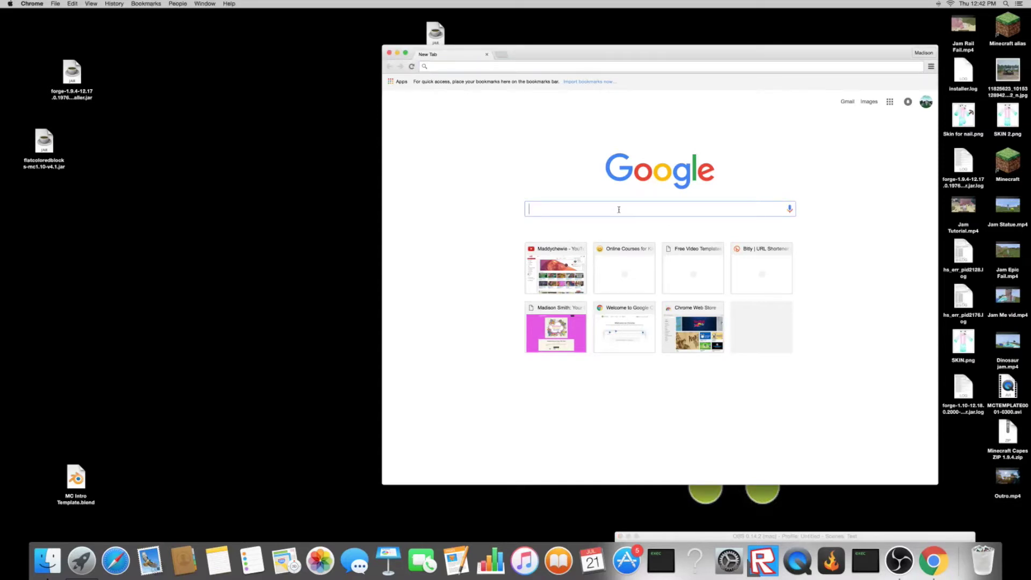
text(minecraft)
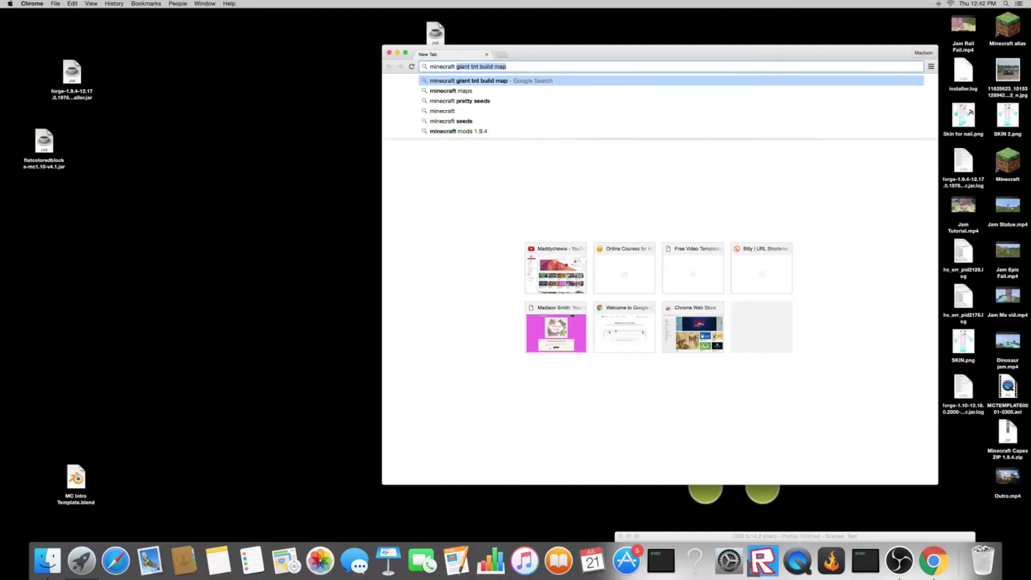
text( capes)
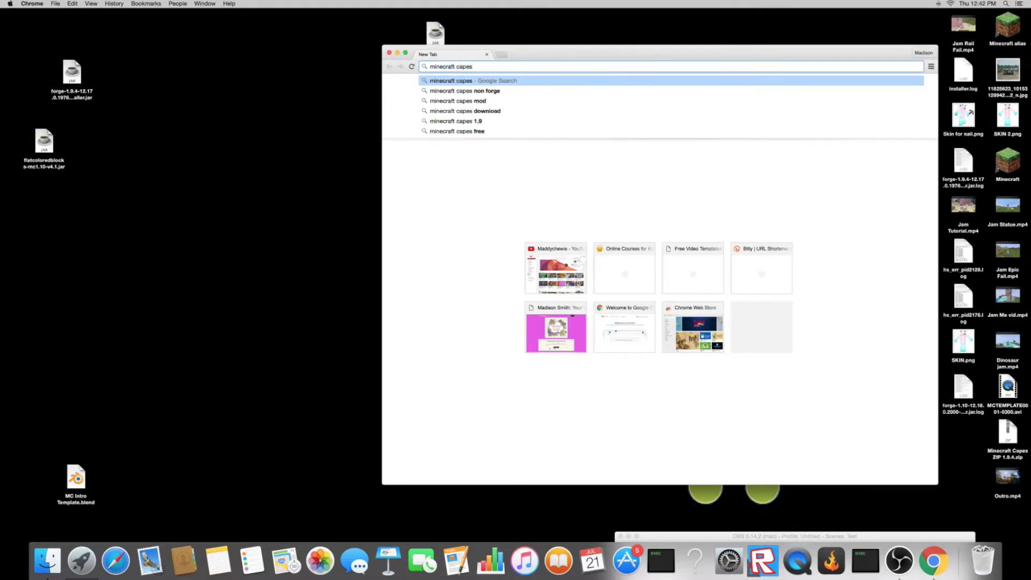
key(Return)
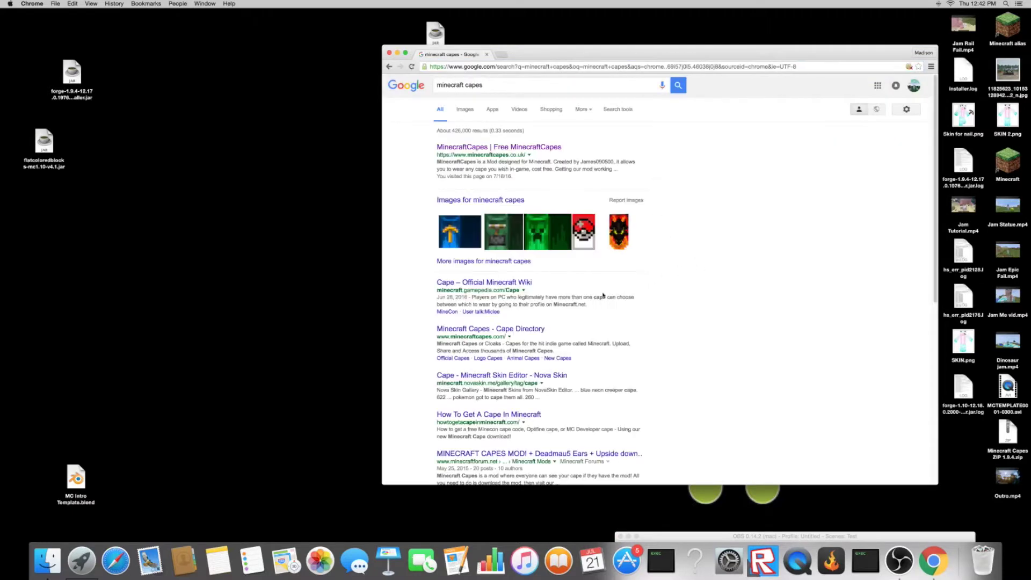
scroll(530, 262, down, 1)
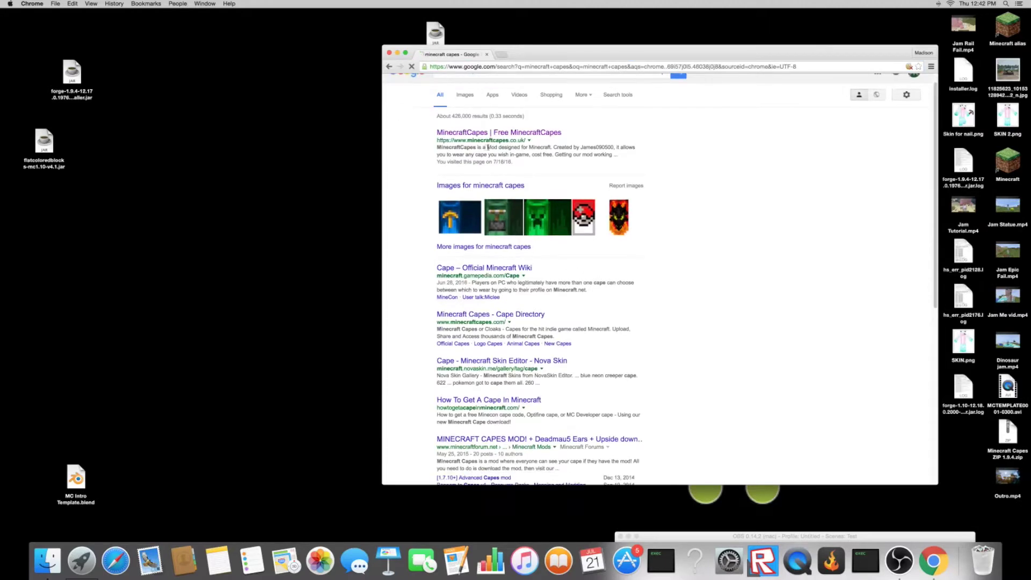
scroll(483, 202, up, 1)
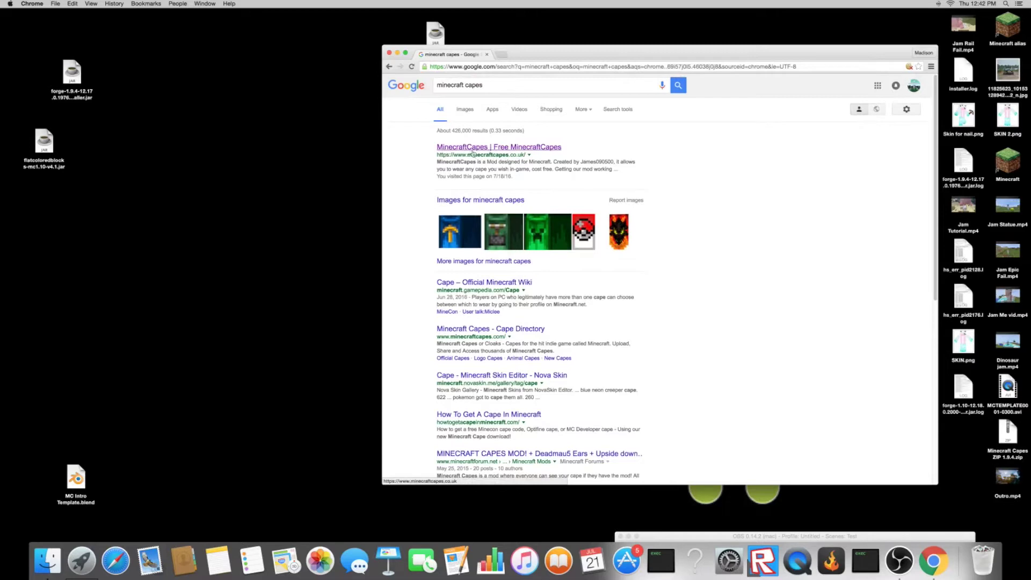
click(446, 151)
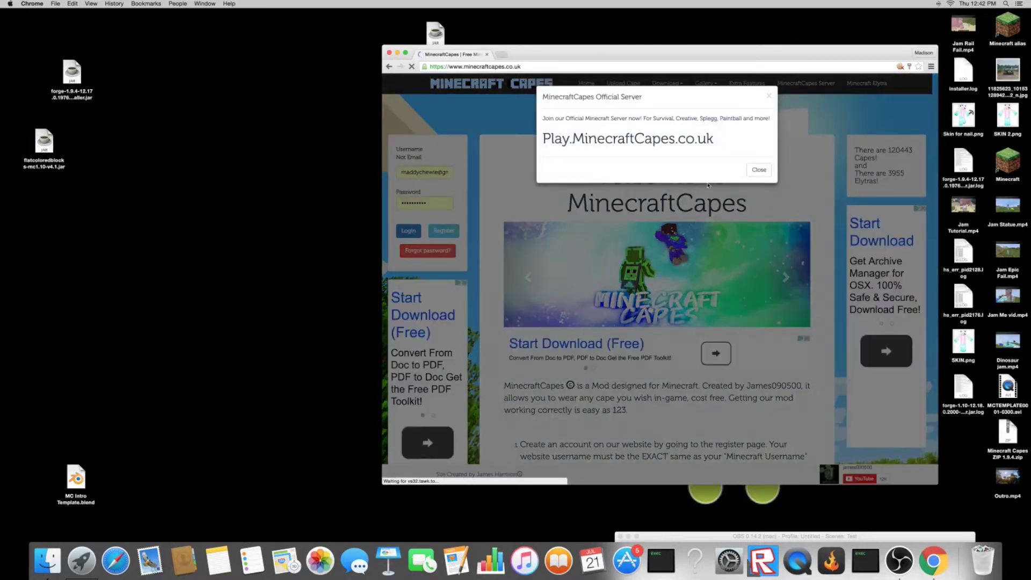
Close the official server announcement and go to Download Mod from the Download menu.
click(759, 171)
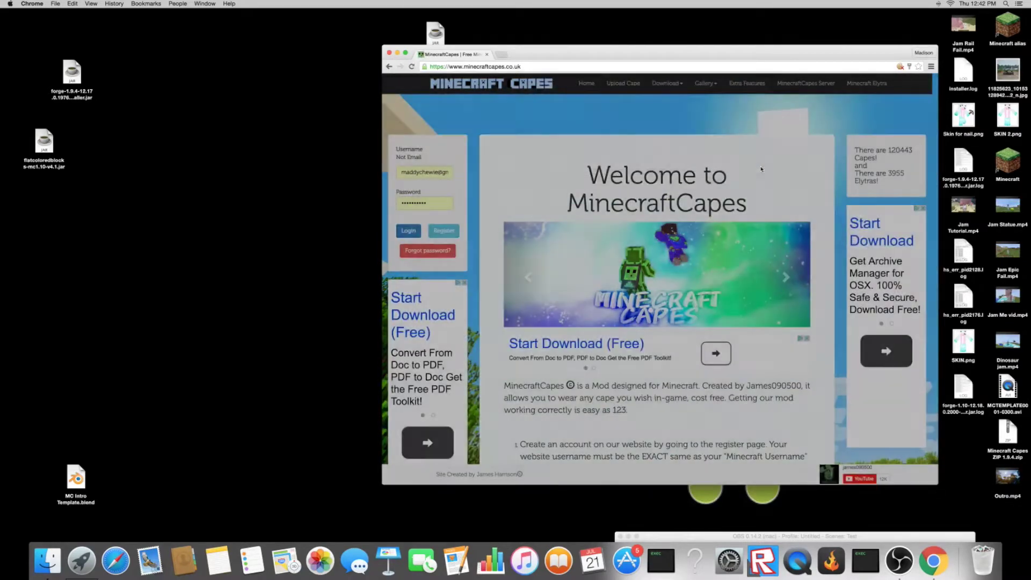
scroll(704, 311, down, 10)
scroll(704, 311, down, 5)
scroll(704, 310, down, 5)
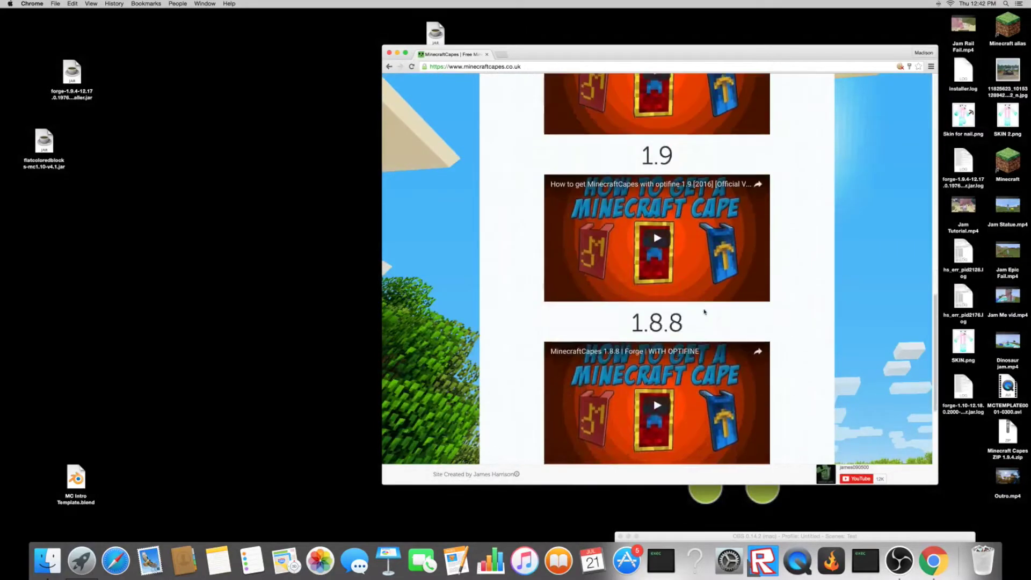
scroll(704, 311, down, 3)
scroll(704, 309, up, 2)
scroll(705, 309, up, 15)
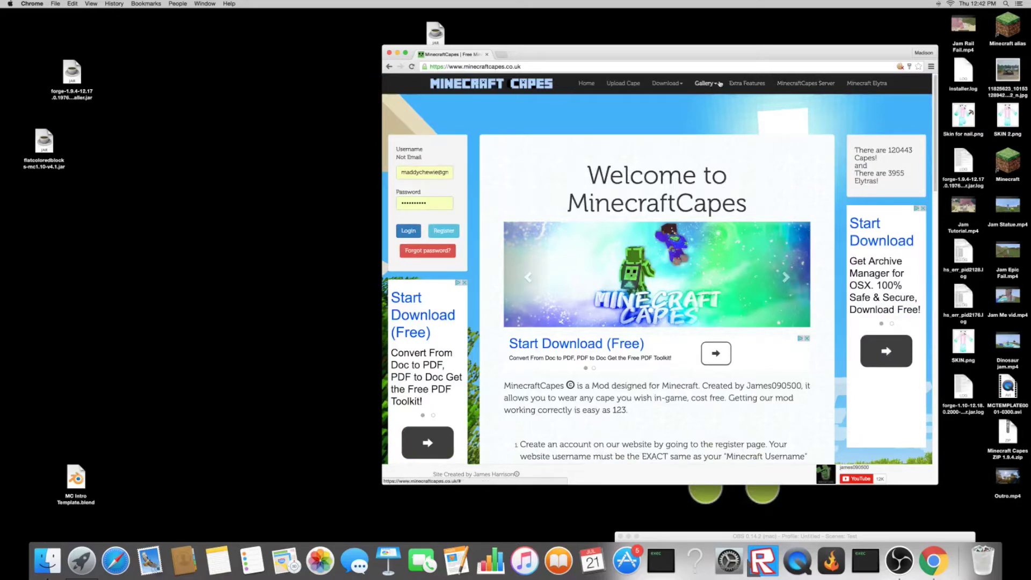
click(682, 85)
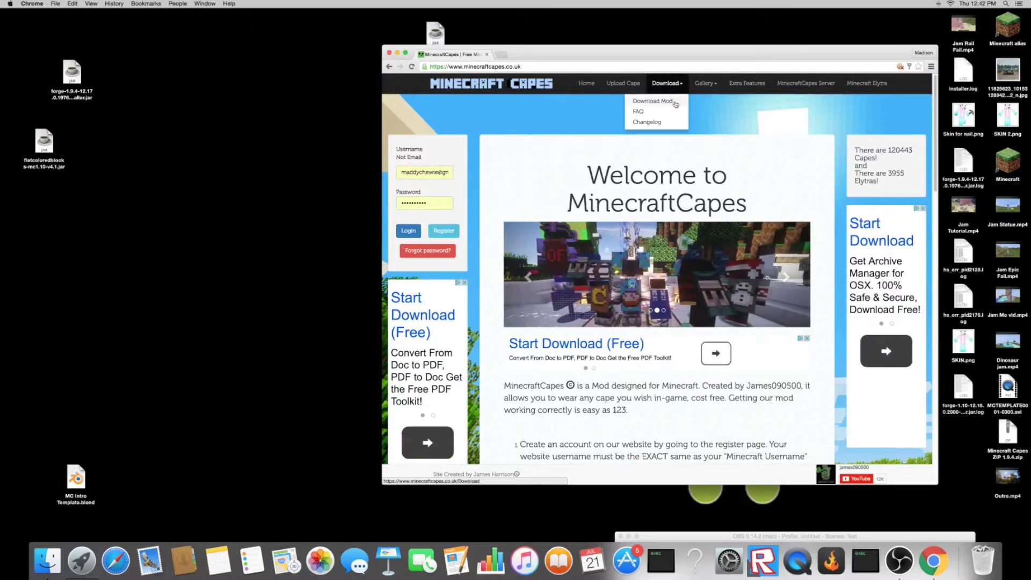
click(676, 104)
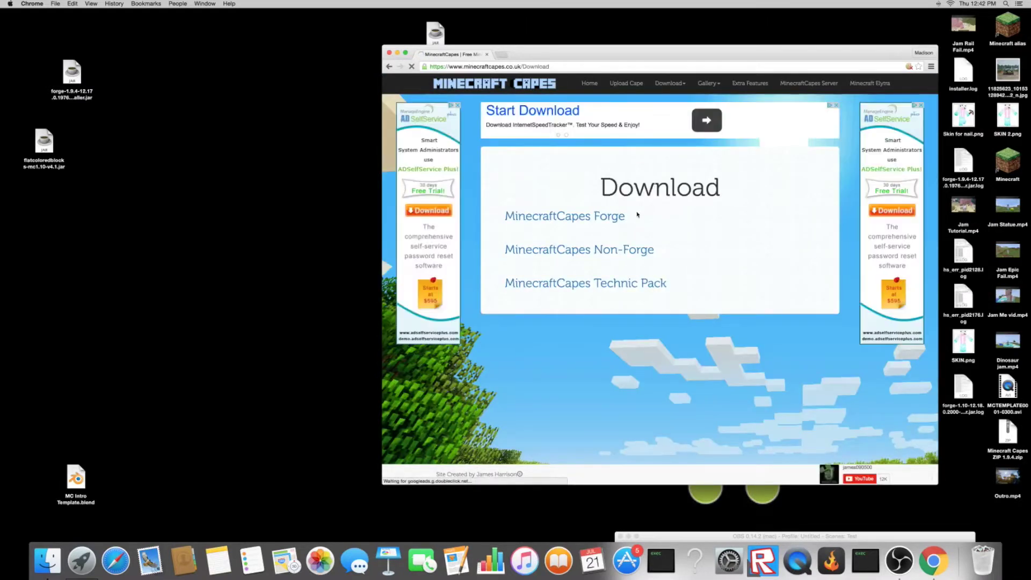
Download the MinecraftCapes Forge 1.9.4 jar, keep it despite the warning, and save it to the desktop.
click(574, 218)
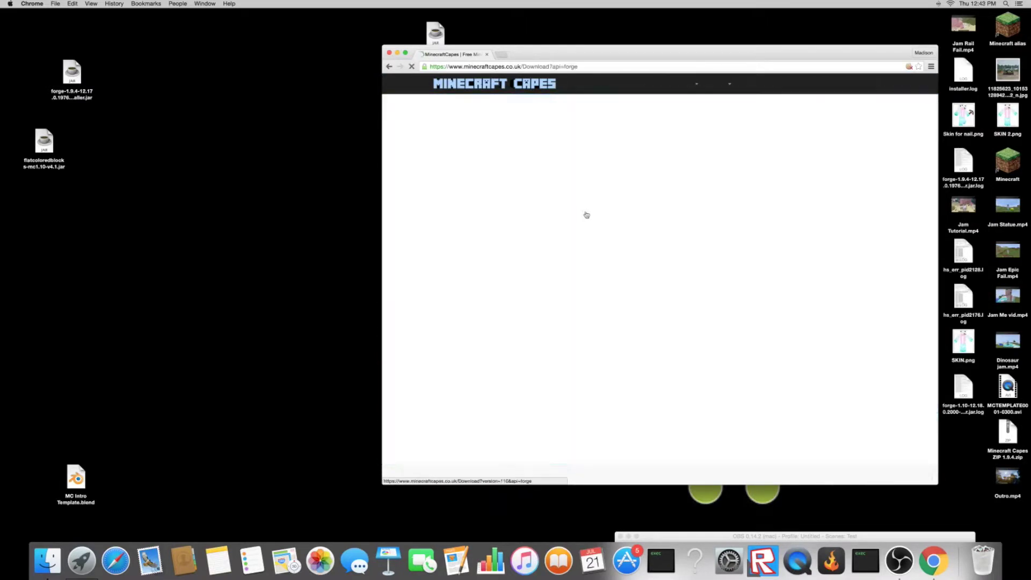
scroll(674, 231, down, 1)
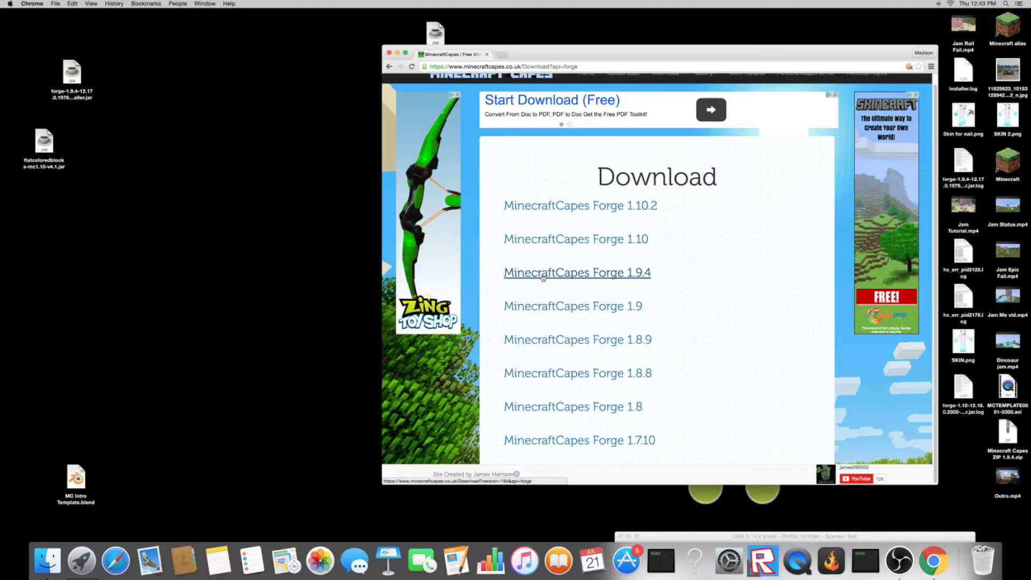
click(550, 278)
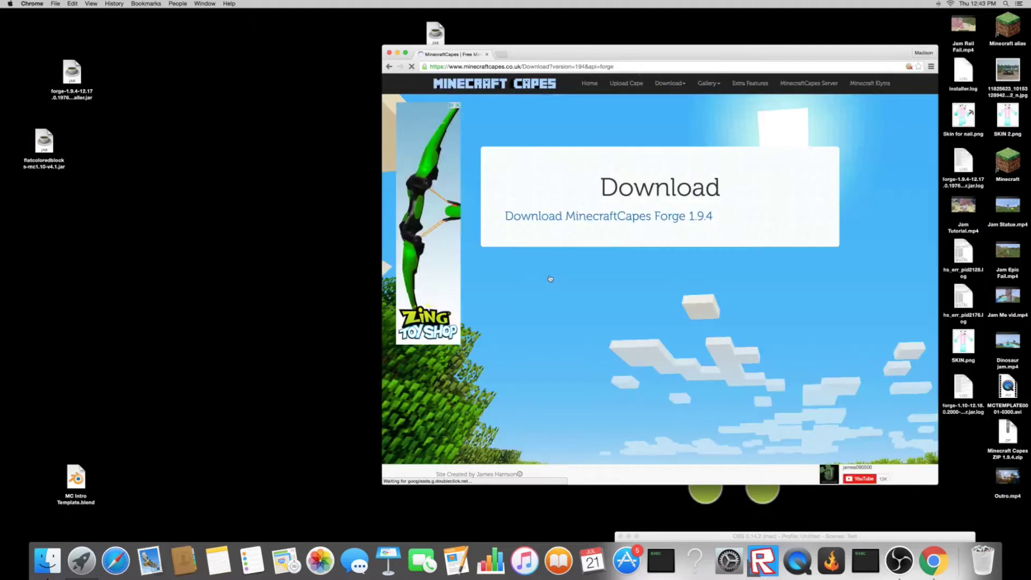
click(627, 216)
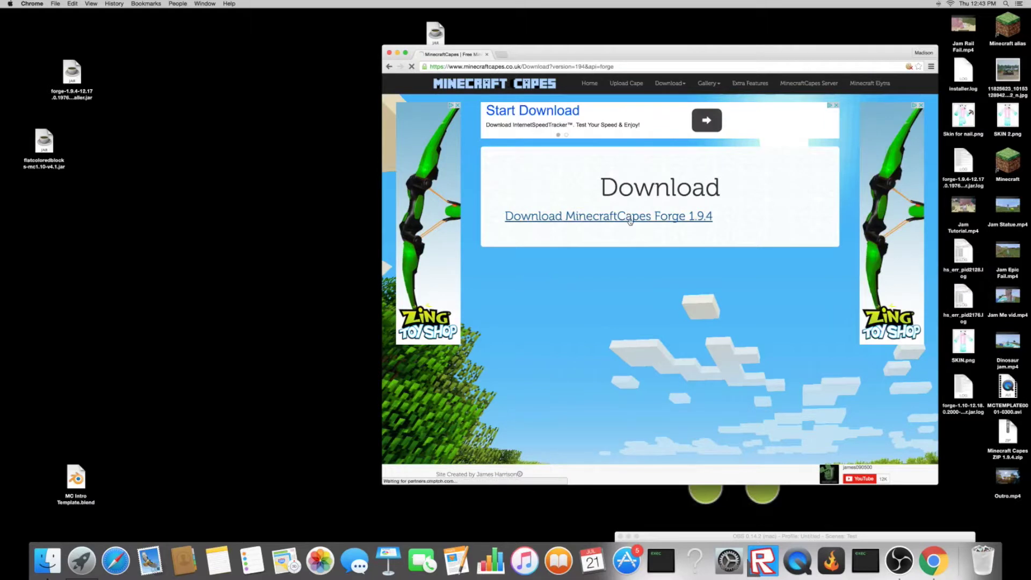
click(526, 493)
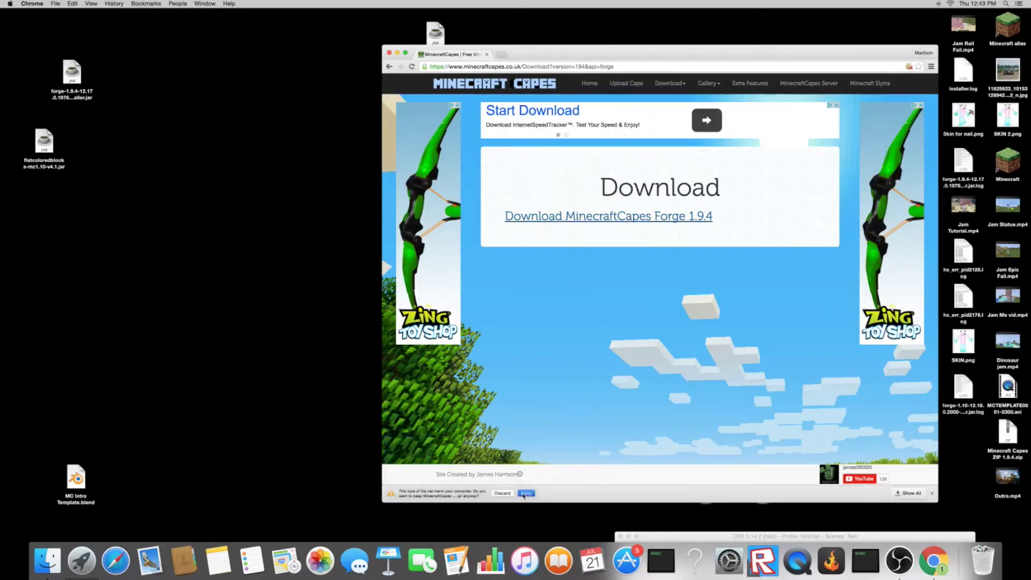
drag(419, 494, 254, 449)
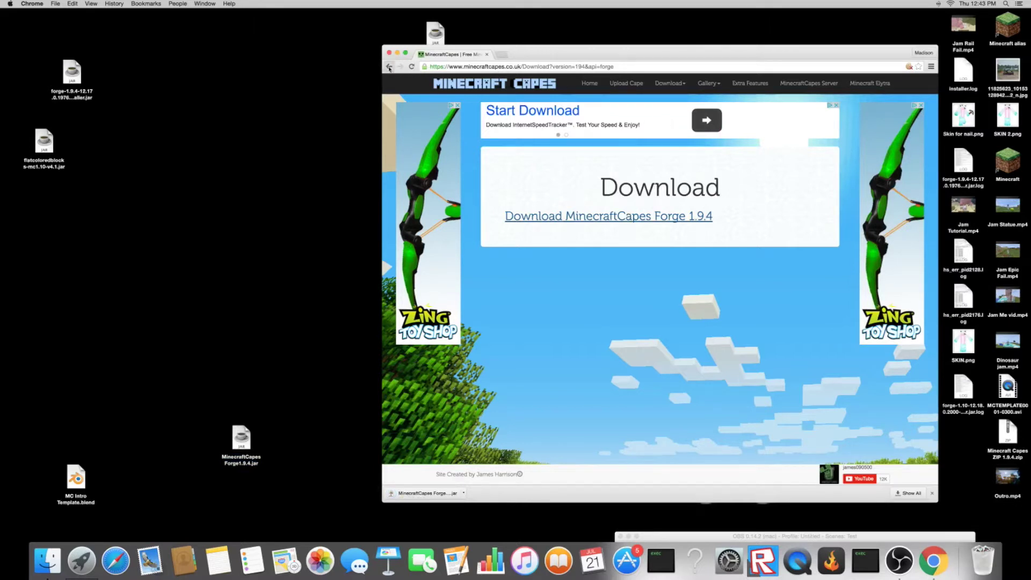
click(388, 67)
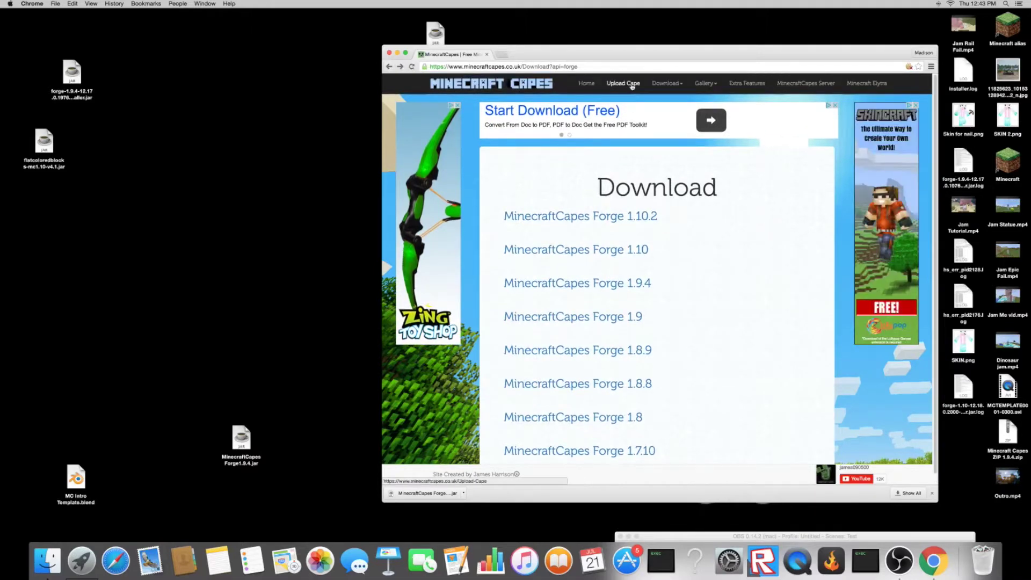
Return home, close the server popup, and open the Cape Gallery's official Special Capes list.
click(590, 87)
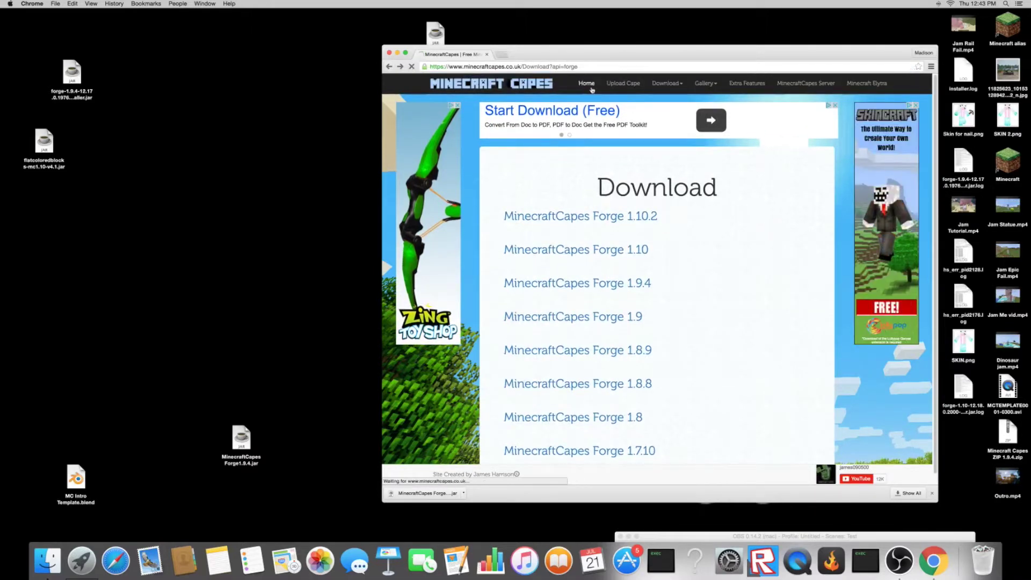
scroll(600, 136, down, 1)
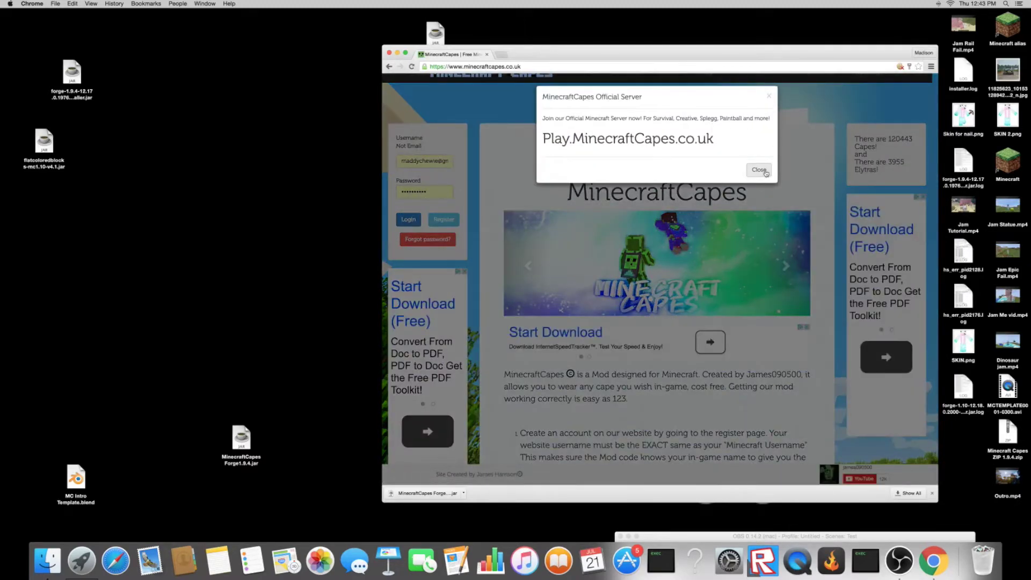
click(759, 170)
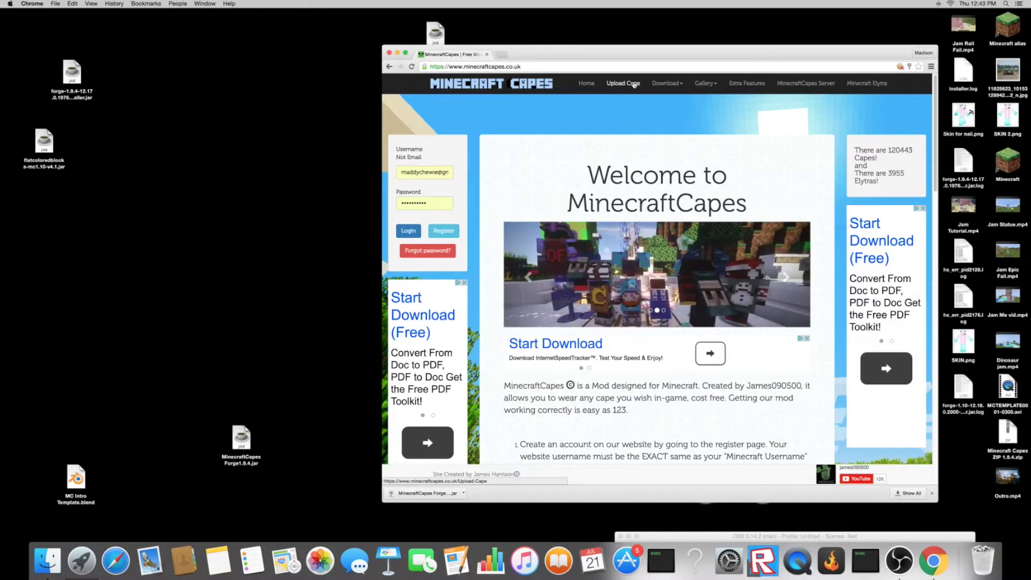
click(710, 85)
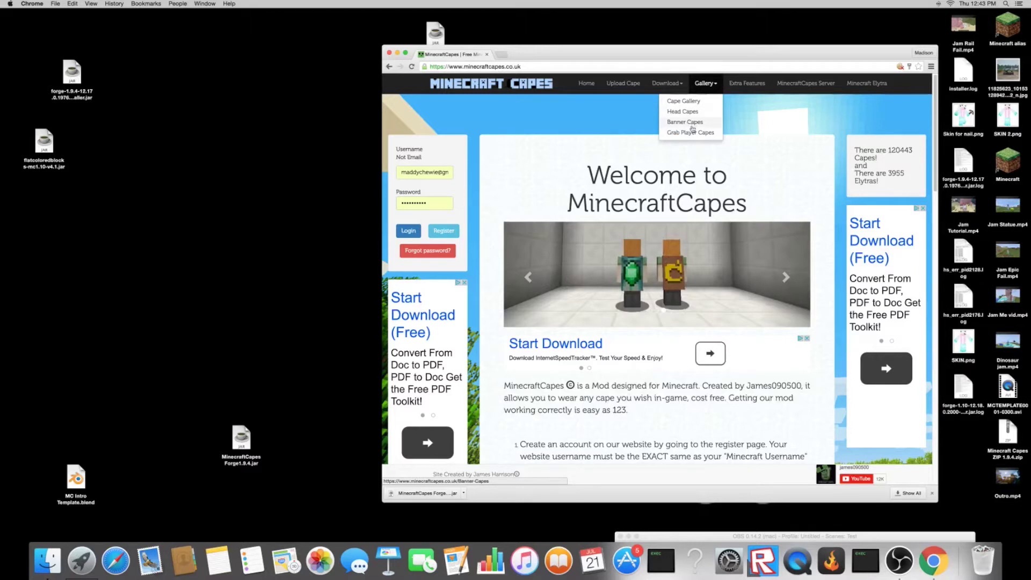
click(687, 102)
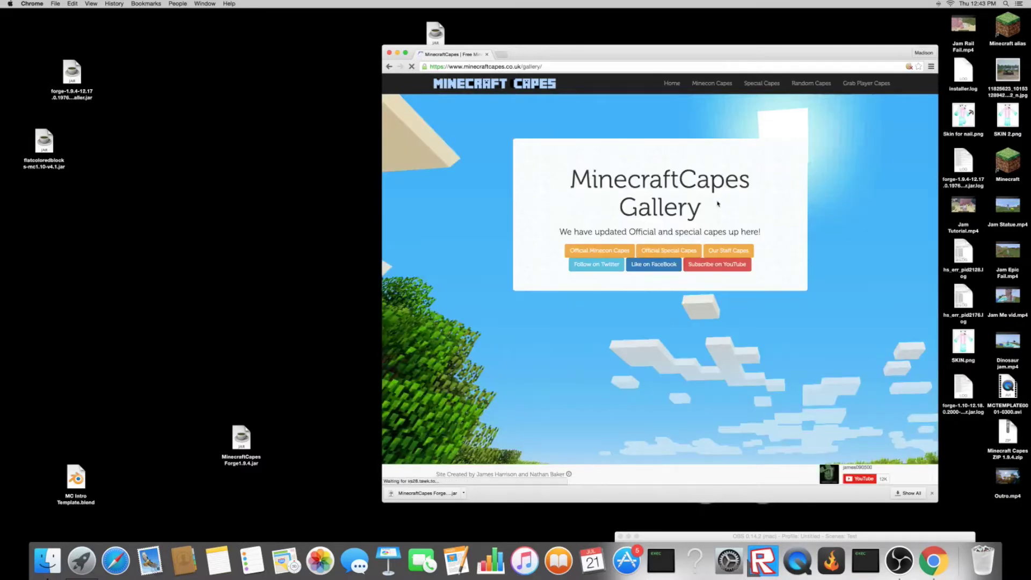
click(645, 252)
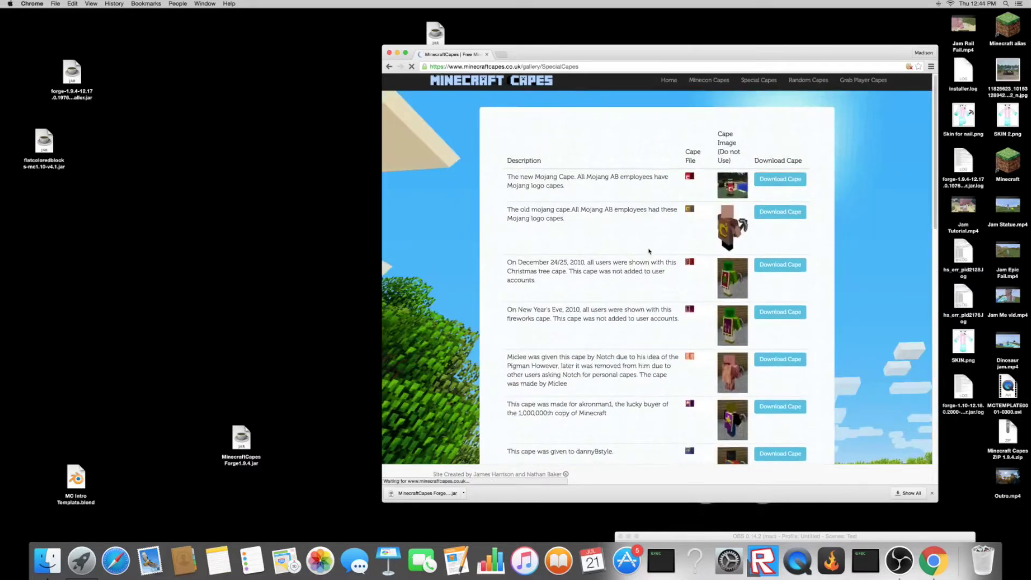
scroll(648, 252, down, 2)
scroll(650, 250, down, 2)
scroll(650, 251, down, 2)
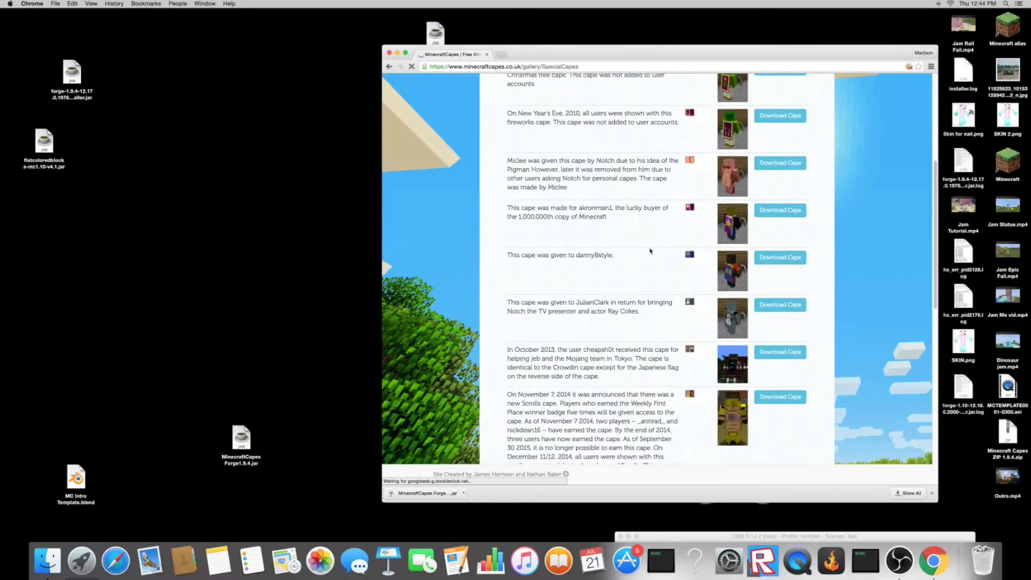
scroll(650, 250, down, 1)
scroll(650, 251, down, 2)
scroll(650, 249, down, 1)
scroll(650, 250, down, 1)
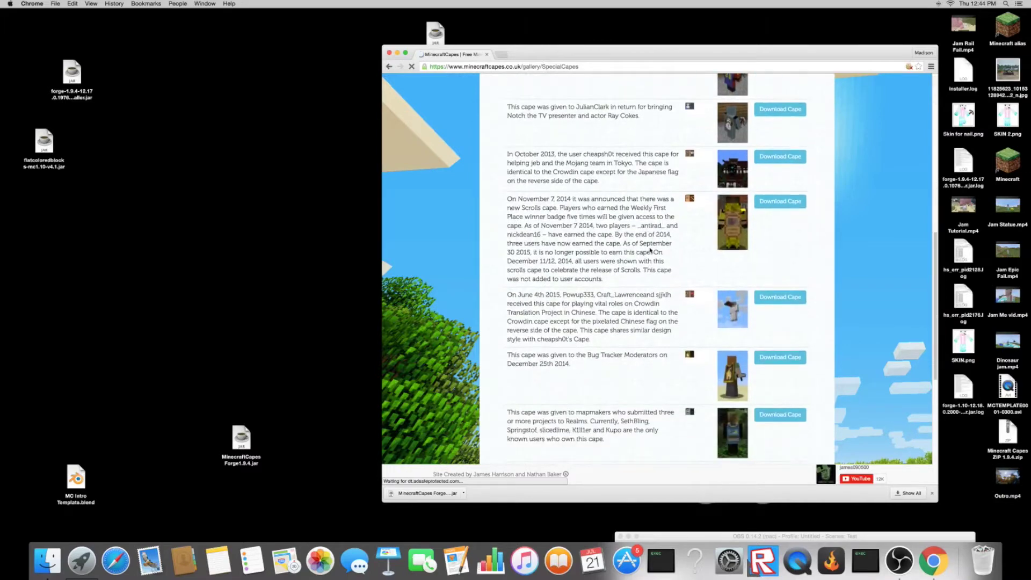
scroll(650, 250, down, 1)
scroll(650, 250, down, 3)
scroll(651, 250, down, 1)
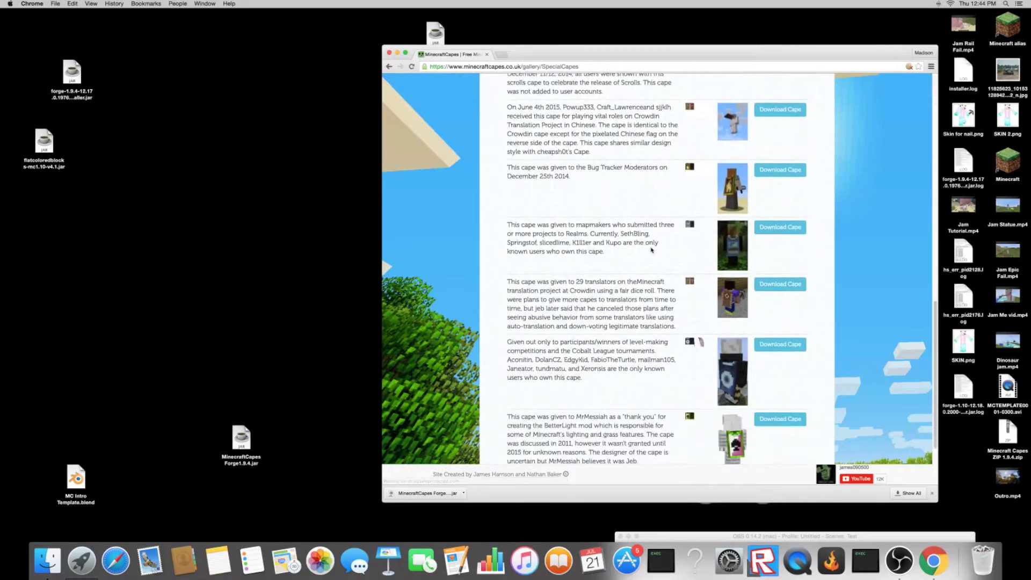
scroll(651, 250, down, 3)
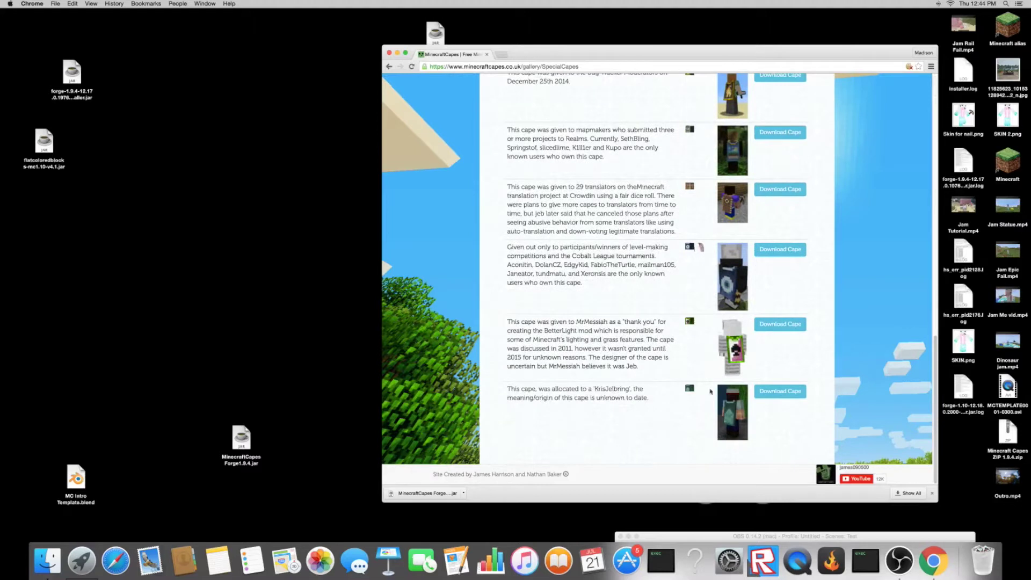
Download the last special cape's PNG and drag it onto the desktop.
click(771, 395)
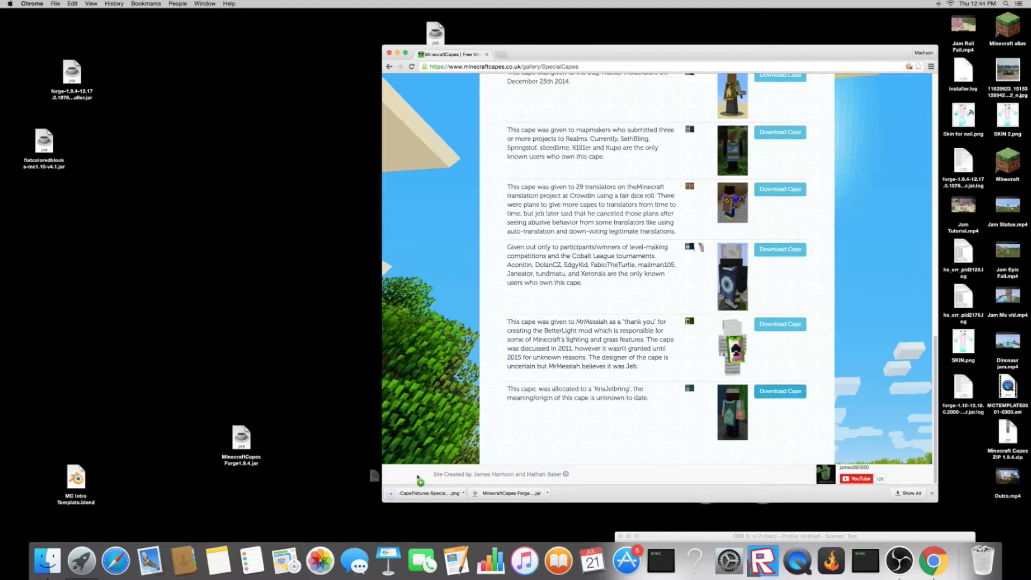
drag(431, 496, 280, 362)
scroll(528, 109, up, 15)
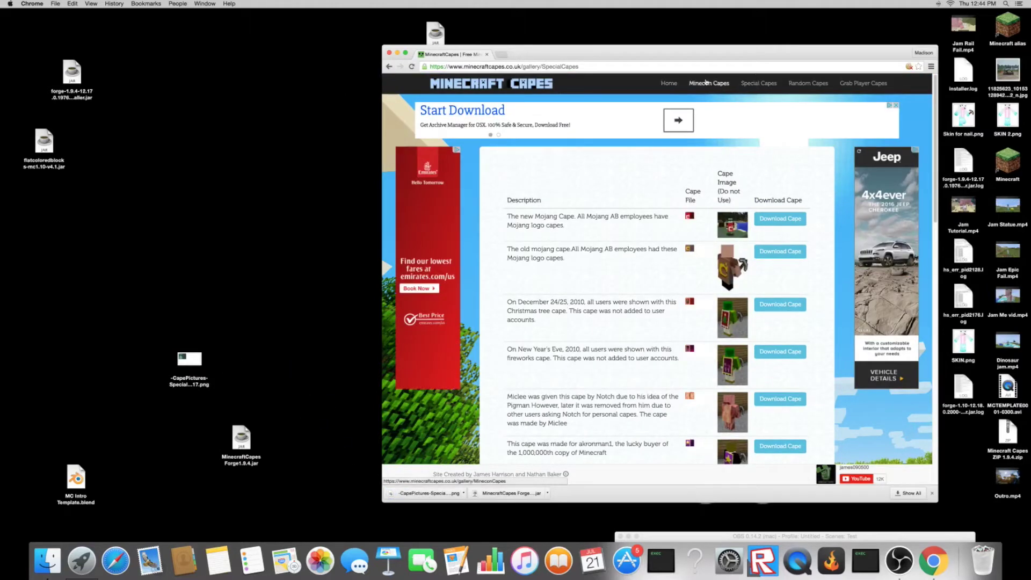
Go to the Upload Cape login, try submitting it, and start clearing the username field.
click(667, 85)
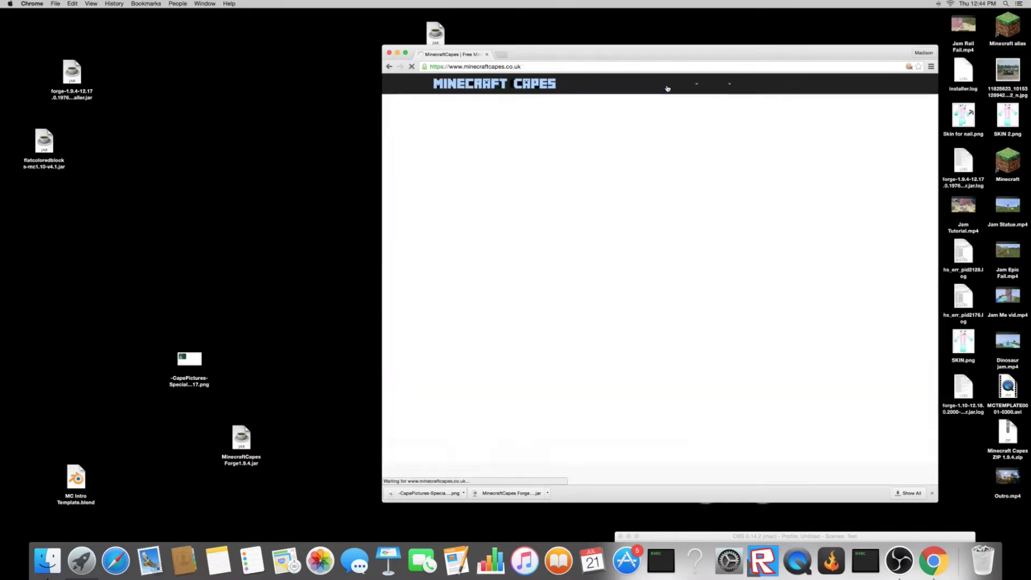
click(632, 86)
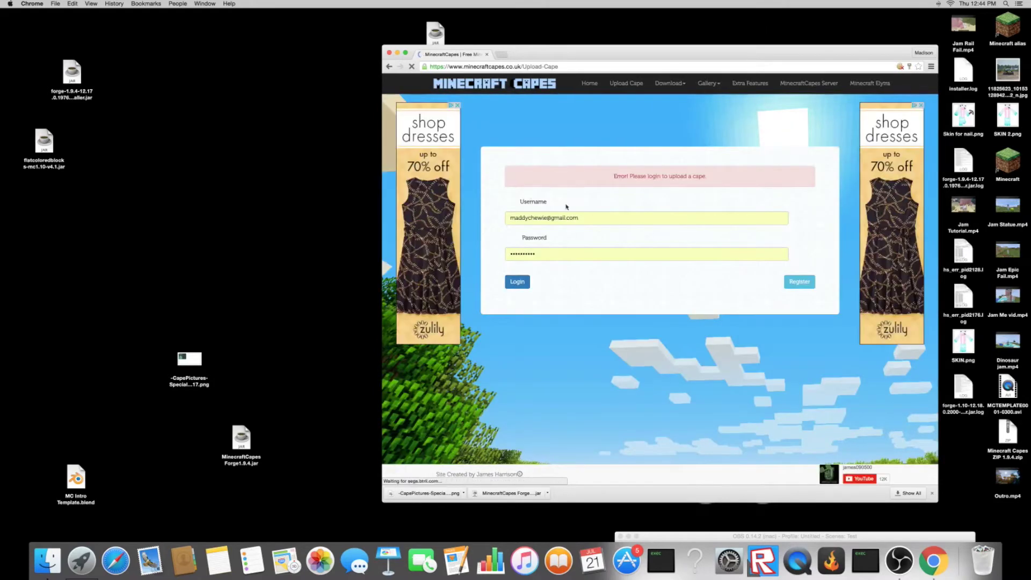
click(513, 285)
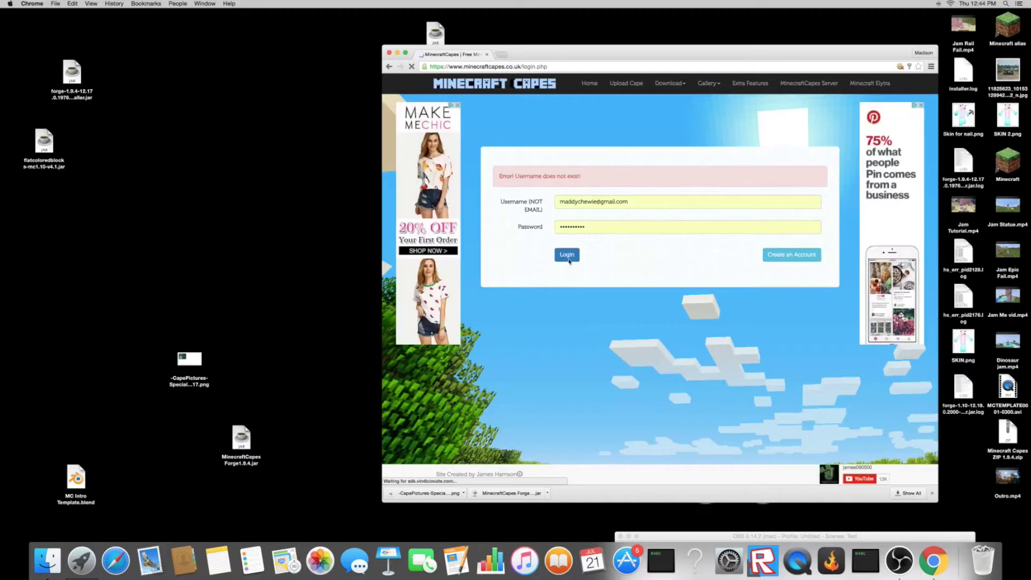
click(654, 200)
click(654, 201)
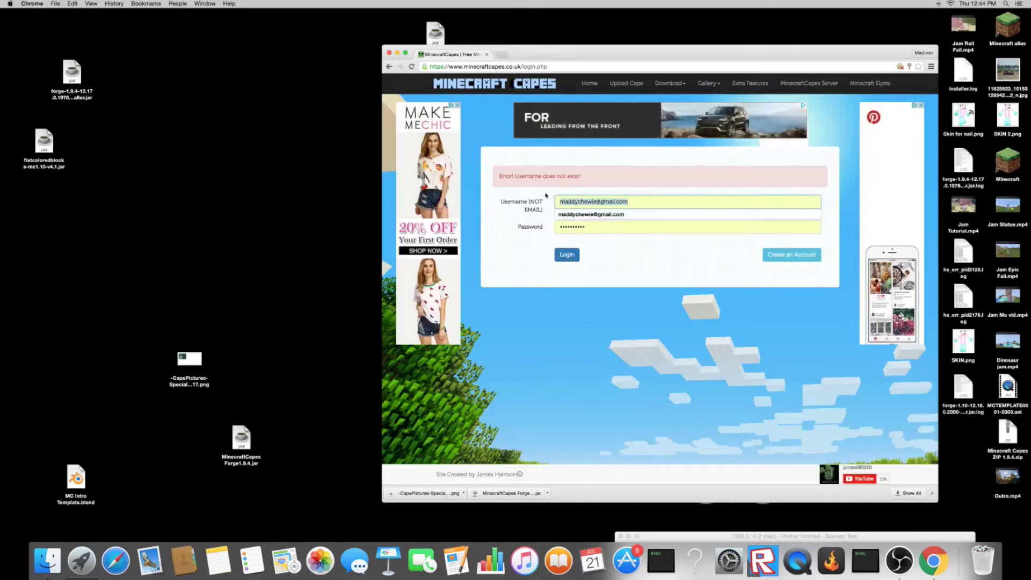
key(BackSpace)
key(BackSpace)
key(BackSpace)
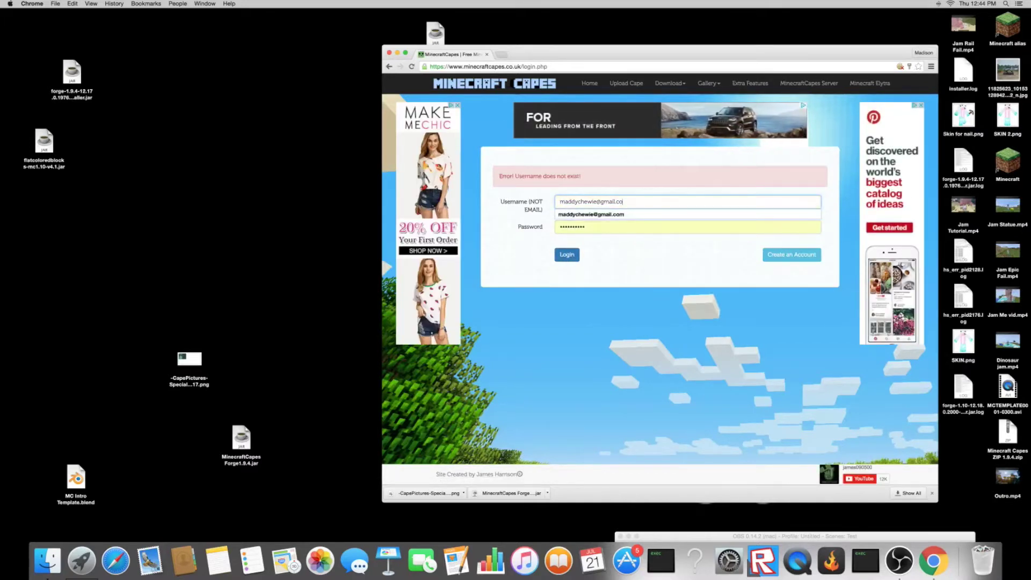
key(BackSpace)
key(BackSpace)
key(BackSpace)
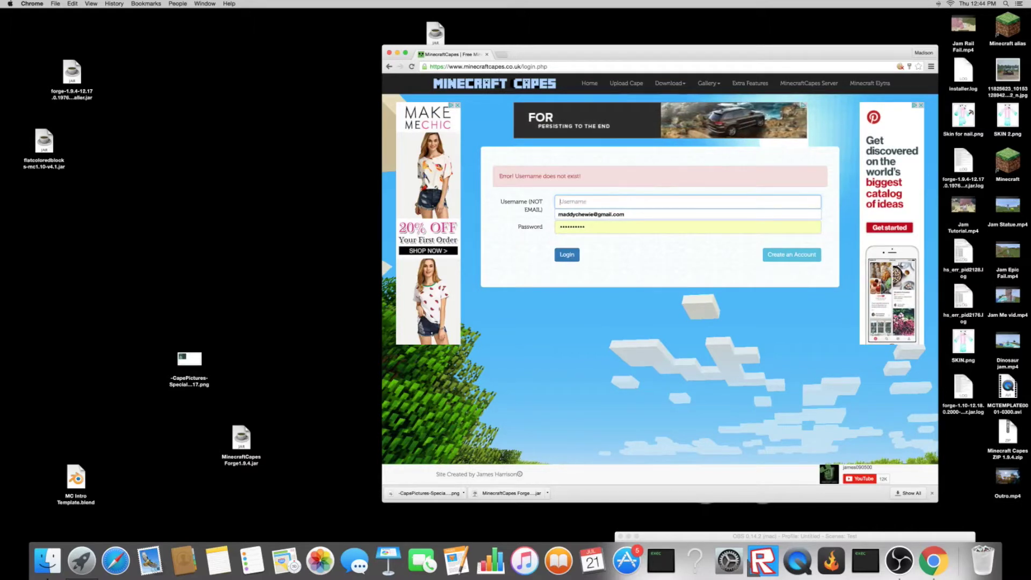
text(Madd)
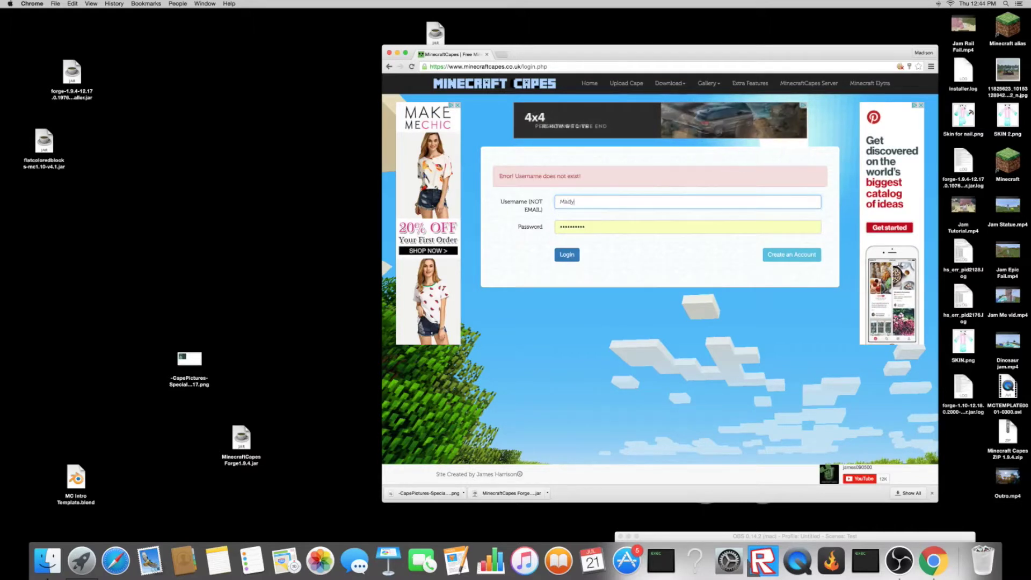
text(ychw)
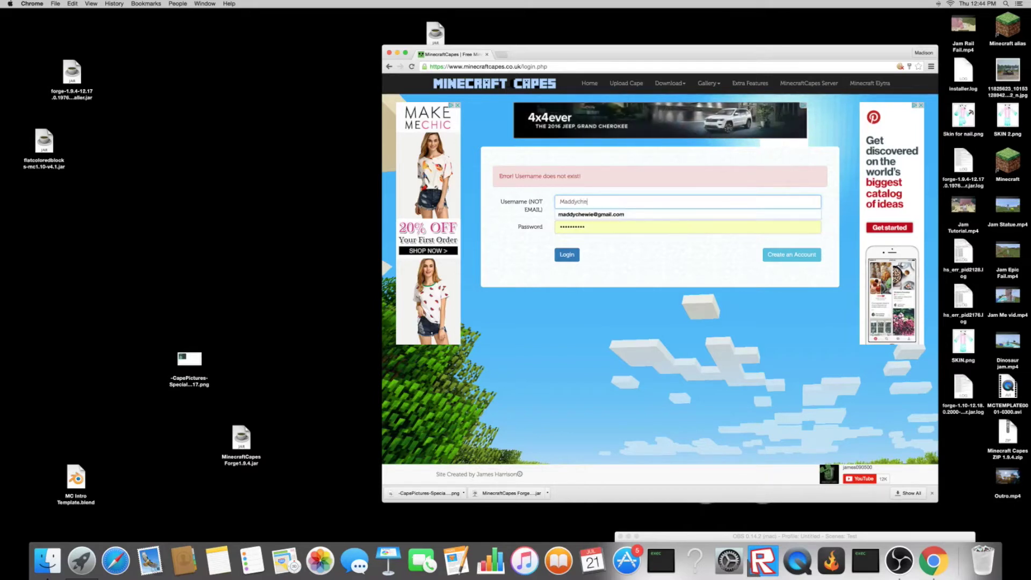
text(ie)
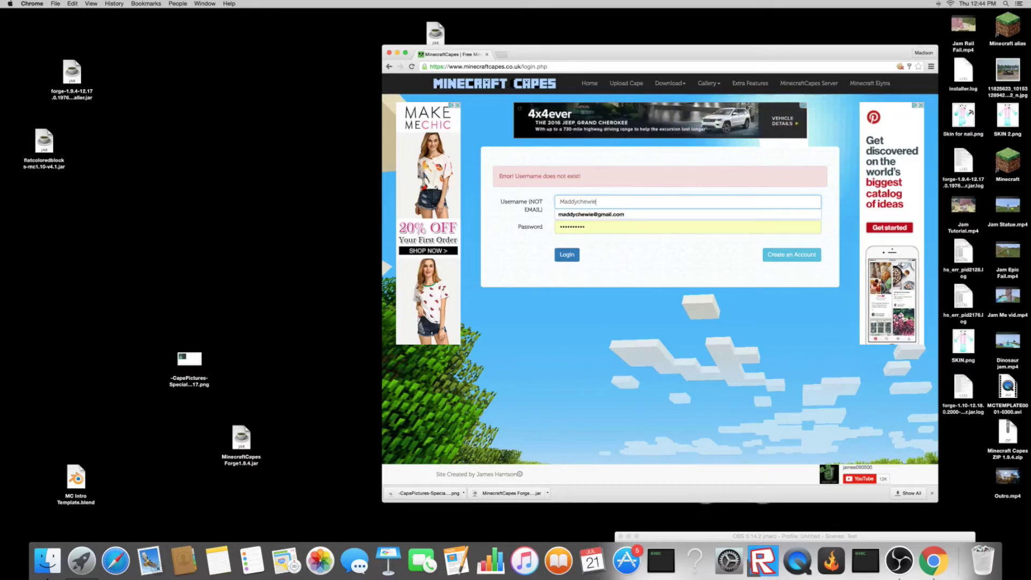
Back on the login page, replace the e-mail with the Minecraft username and log in.
click(785, 258)
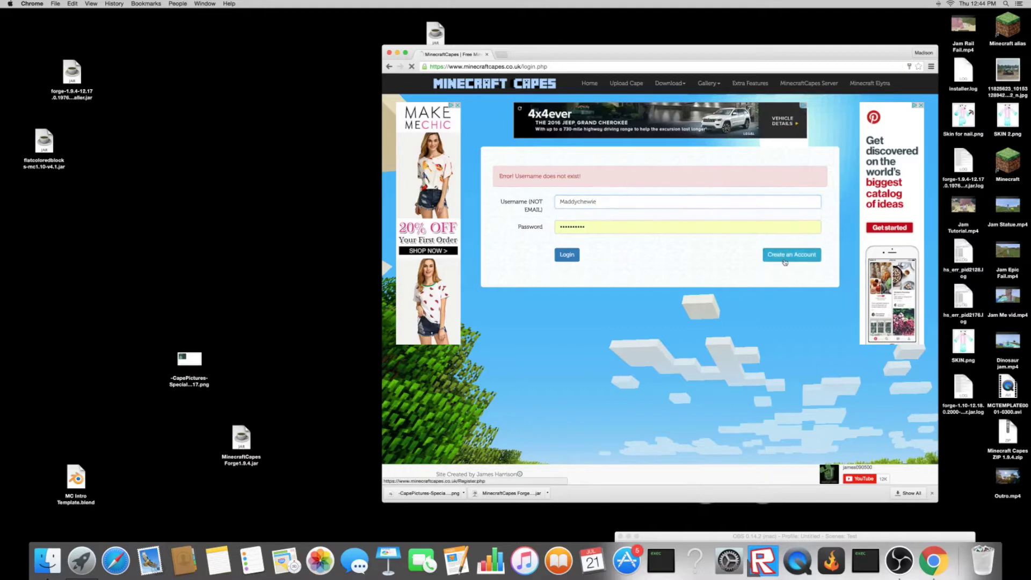
click(389, 67)
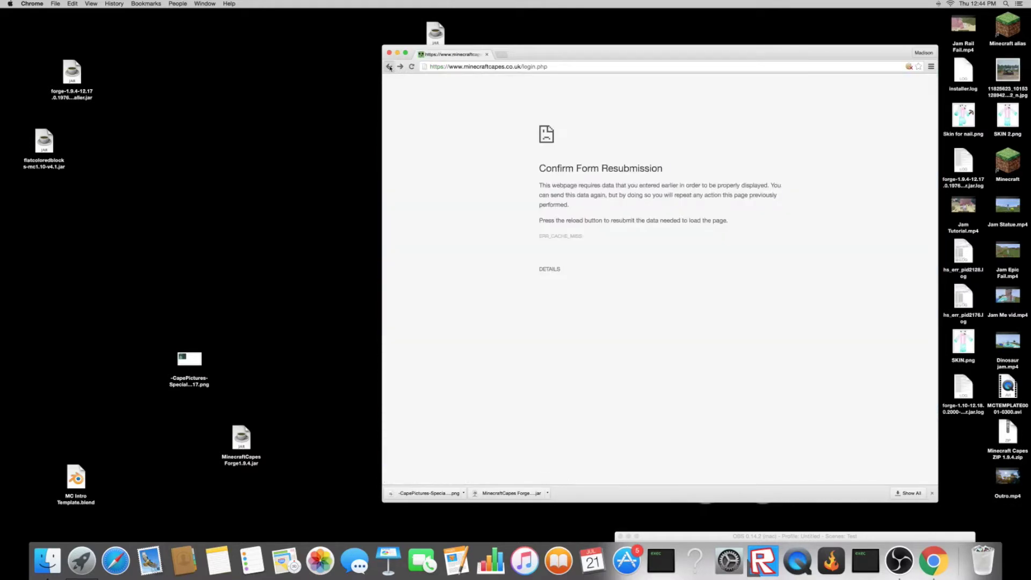
click(389, 67)
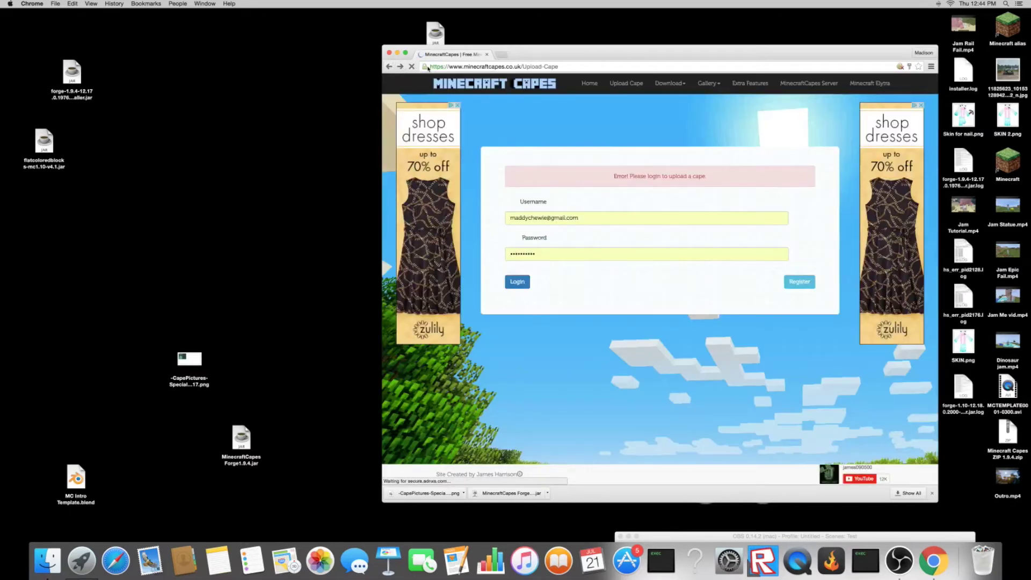
triple_click(594, 219)
key(BackSpace)
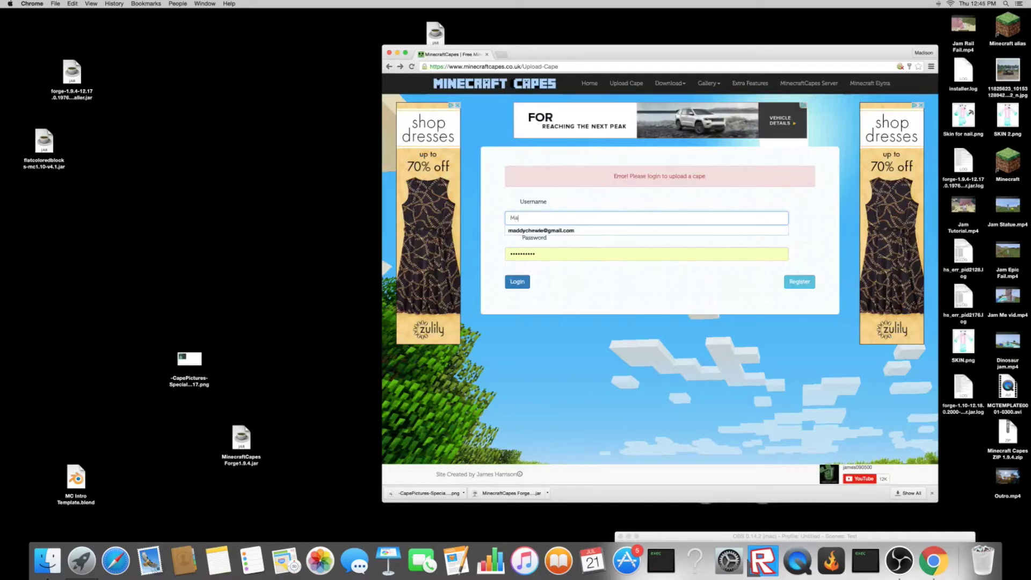
text(ddychewie)
key(Escape)
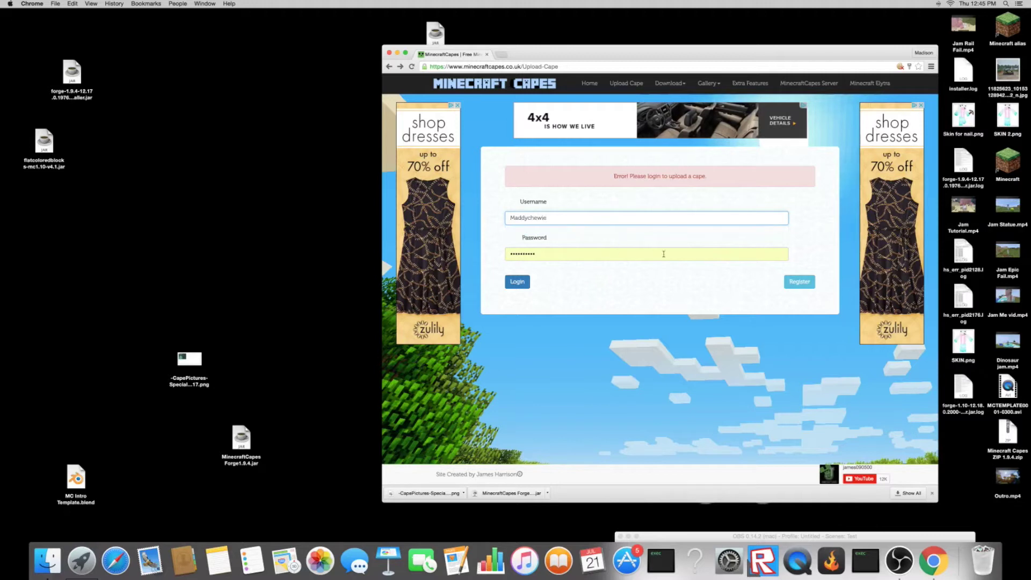
click(527, 286)
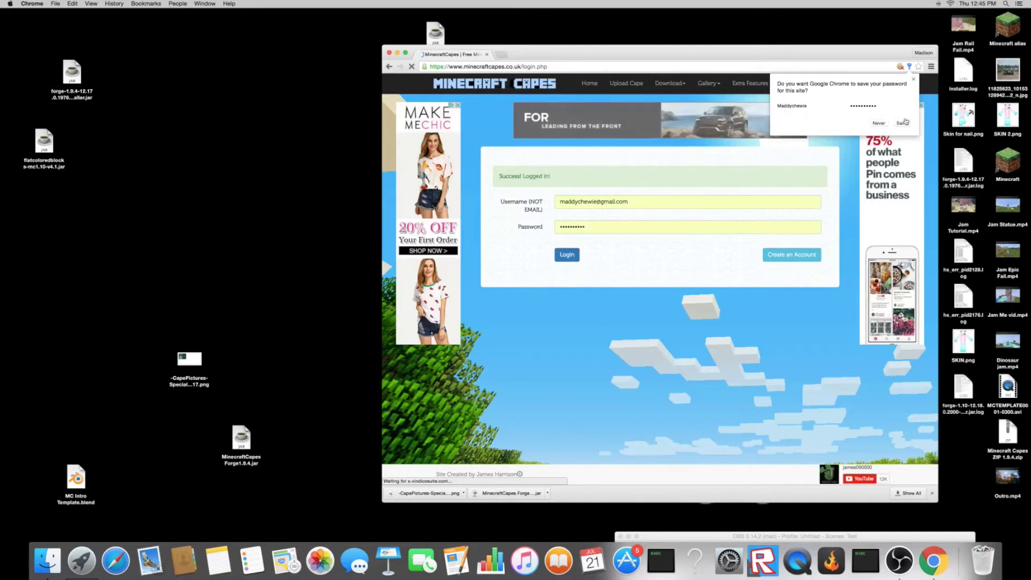
Open the Upload Cape page for the logged-in account and browse for a cape image.
click(614, 82)
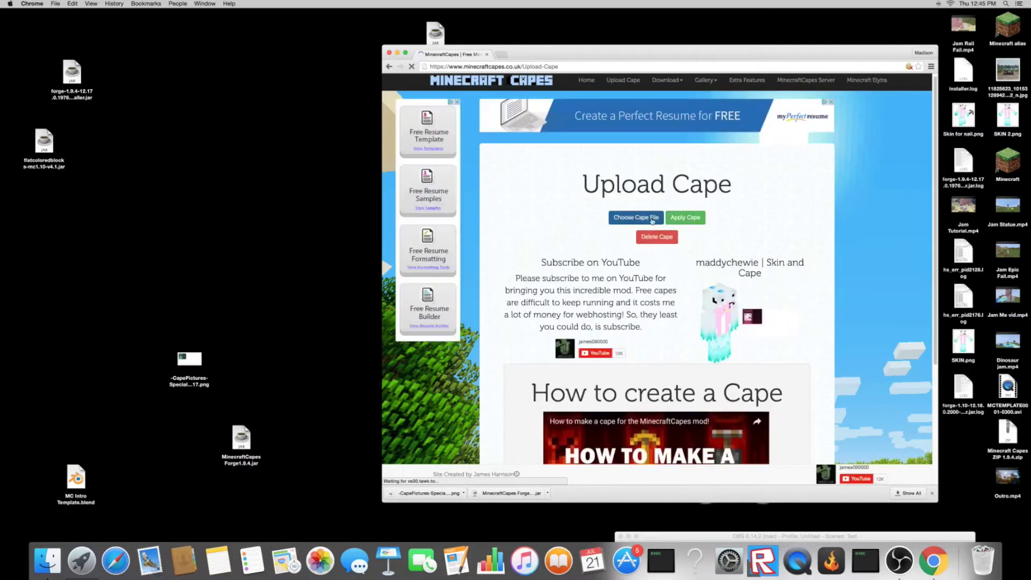
click(653, 217)
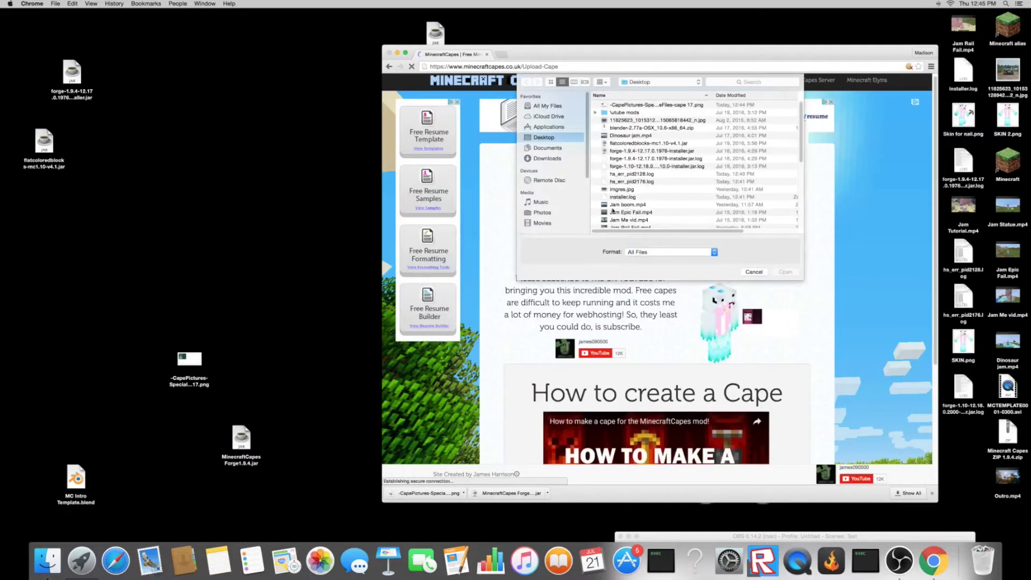
scroll(642, 192, down, 1)
scroll(642, 192, down, 1)
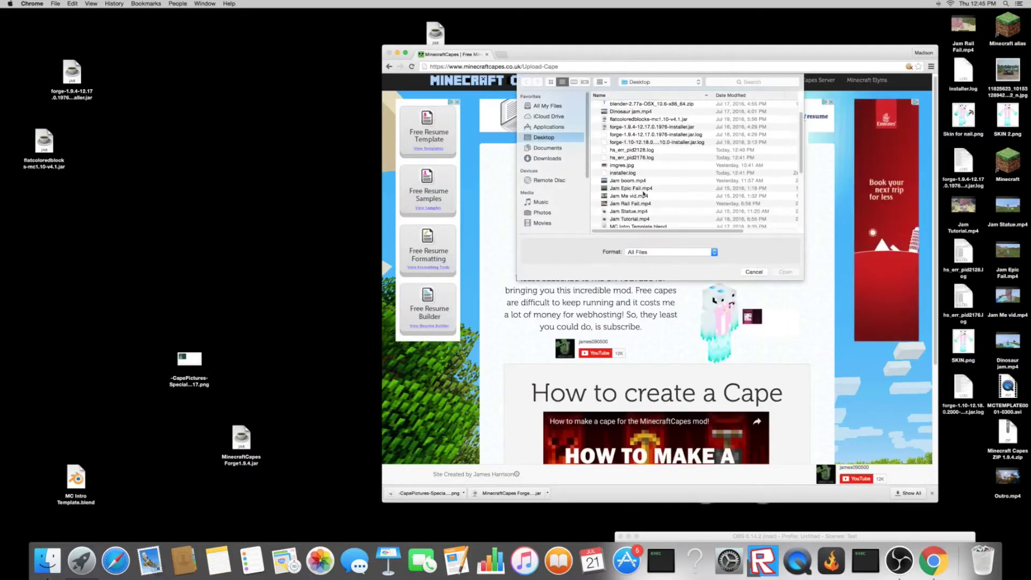
scroll(643, 192, down, 1)
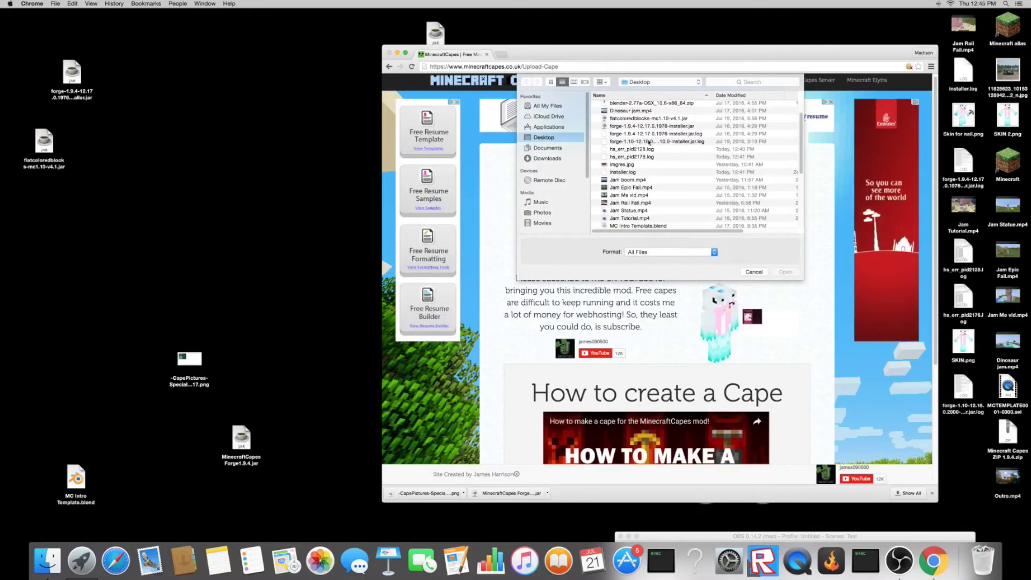
scroll(650, 141, up, 2)
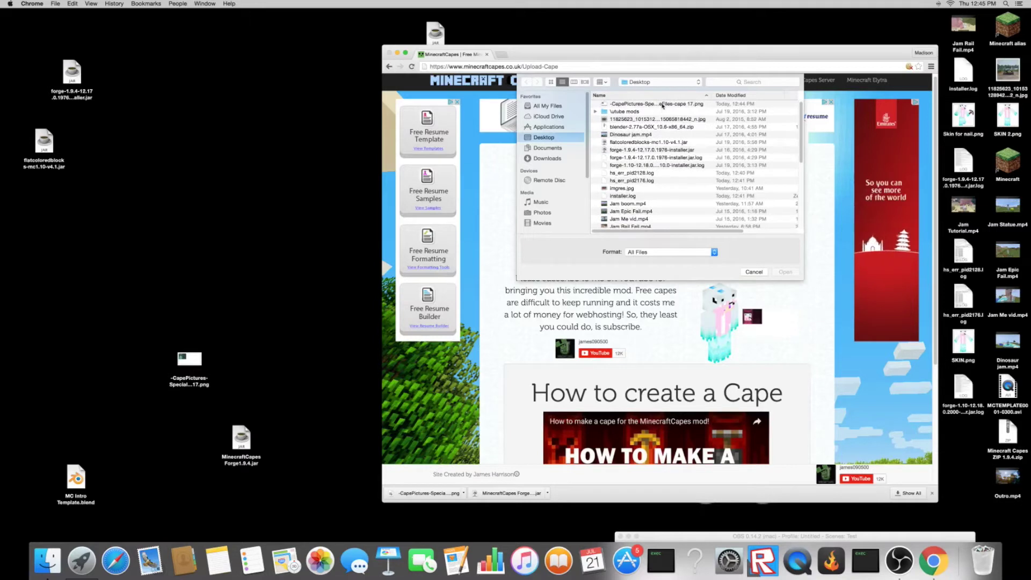
Choose 'cape 17.png' from the desktop and upload it as the account's cape.
click(662, 103)
click(780, 274)
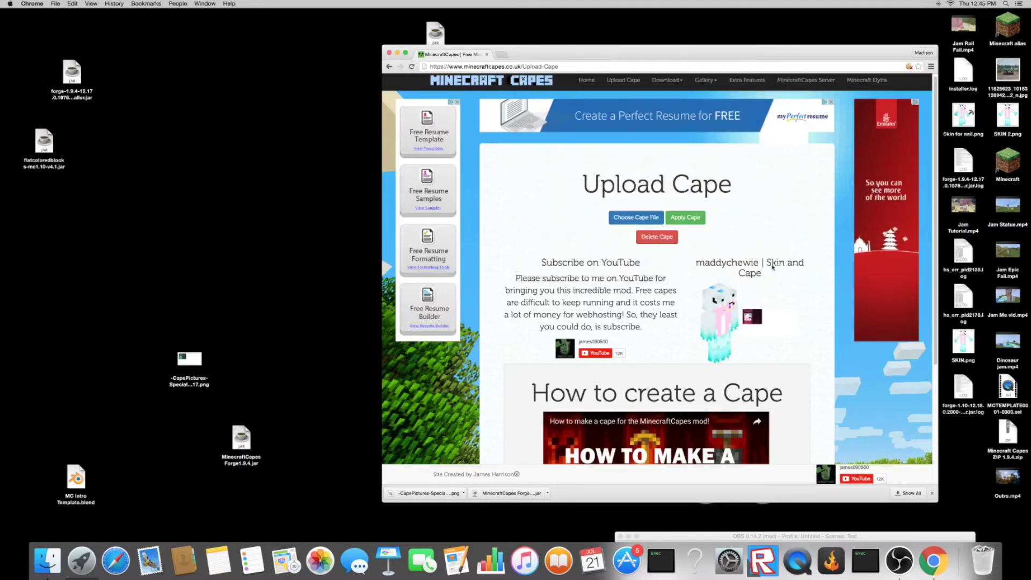
click(683, 218)
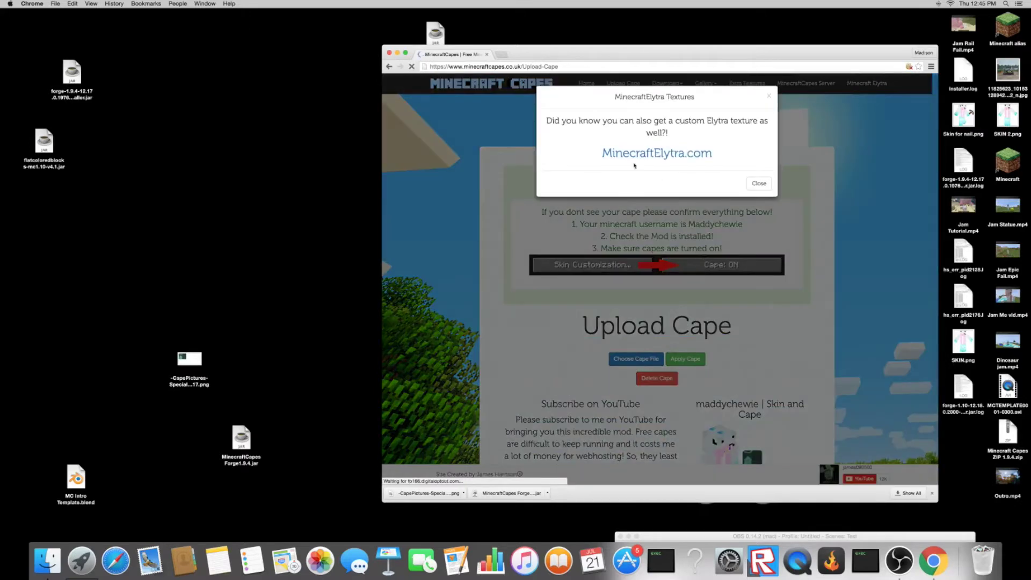
Close the Elytra textures popup and launch Minecraft from the desktop icon.
click(769, 97)
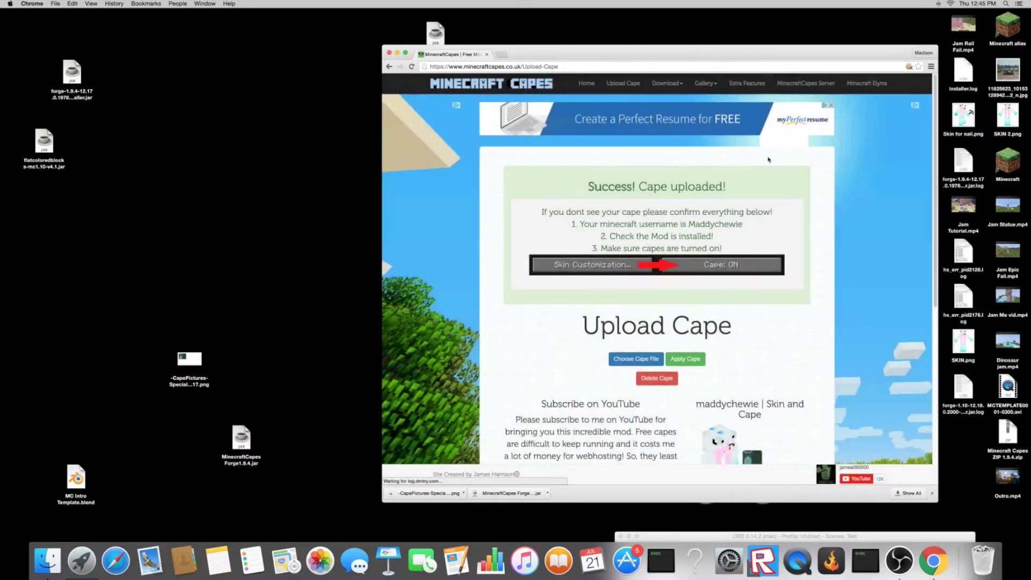
scroll(766, 215, down, 2)
scroll(767, 215, down, 2)
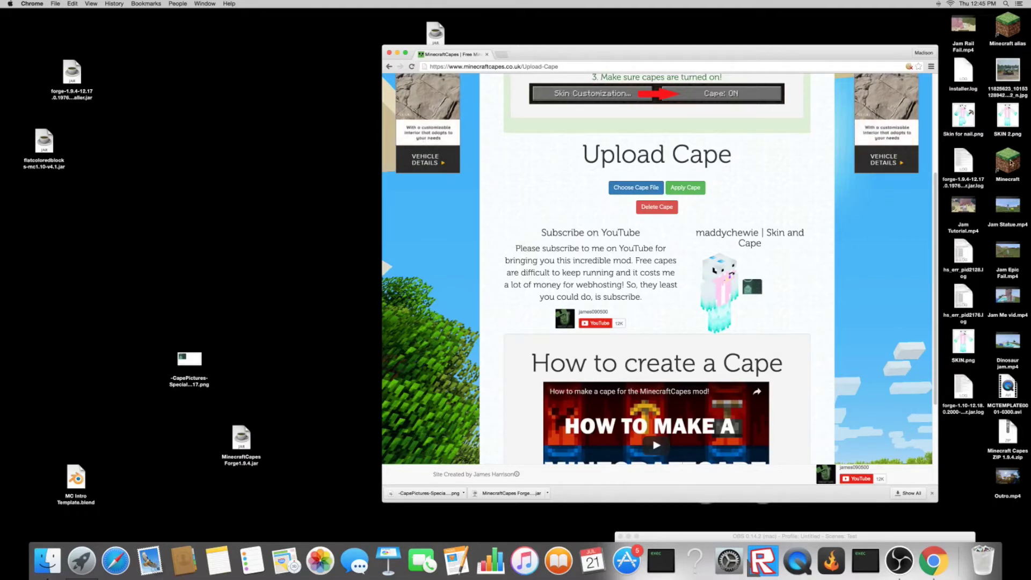
double_click(1009, 161)
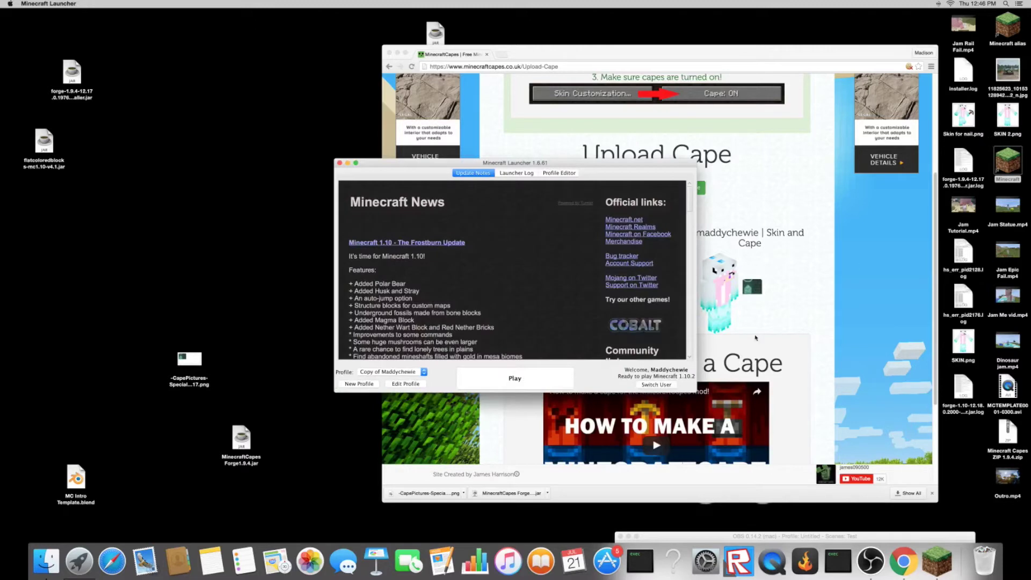
Switch the launcher to the Copy of Forge profile and open its game directory from Edit Profile.
click(407, 373)
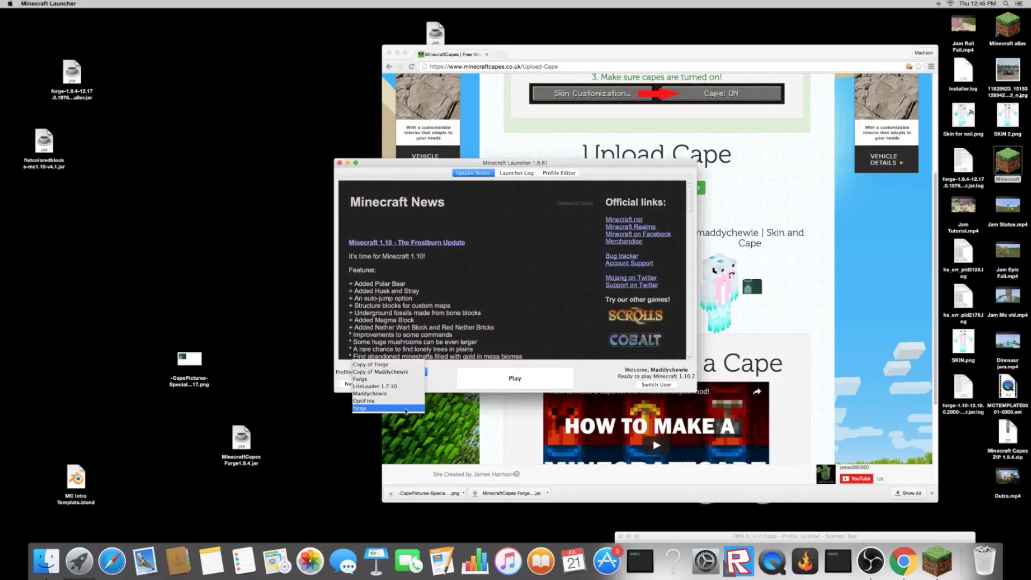
click(413, 365)
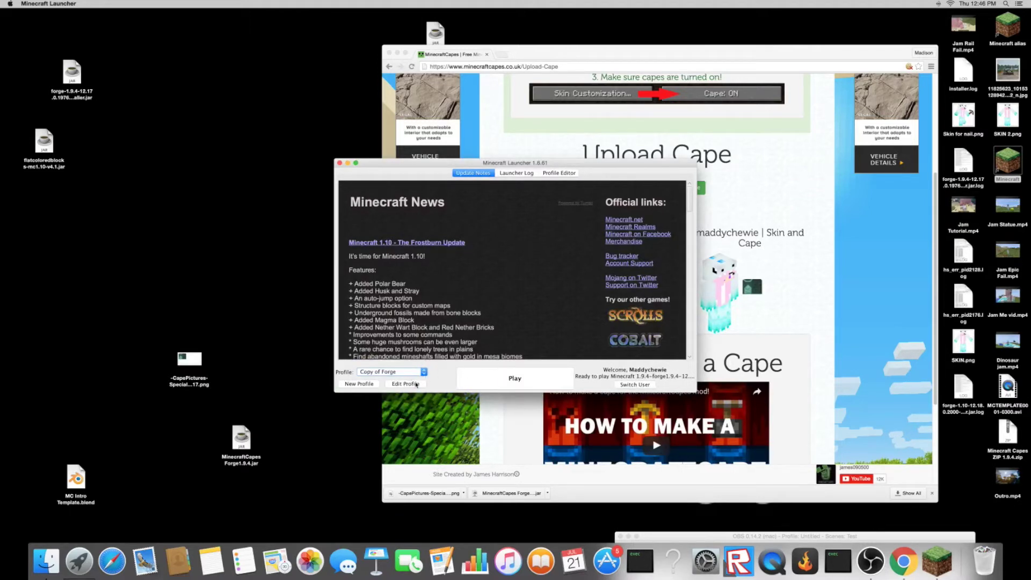
click(417, 385)
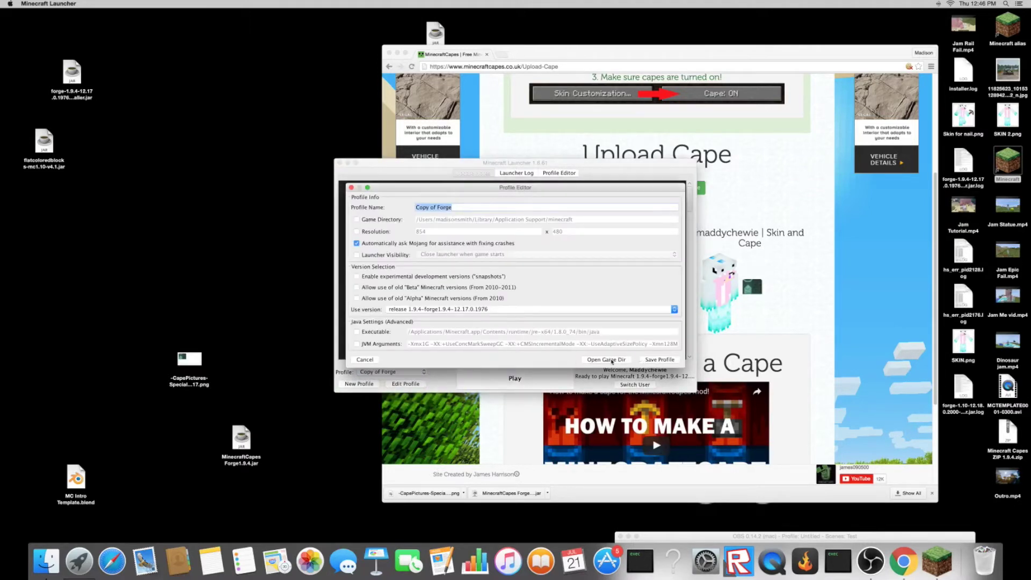
click(606, 360)
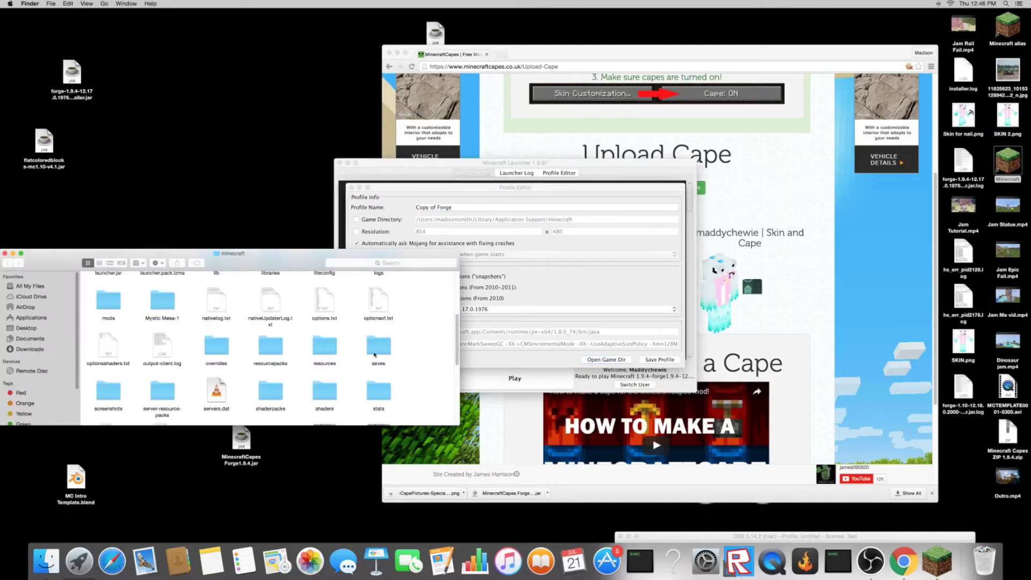
scroll(318, 382, down, 3)
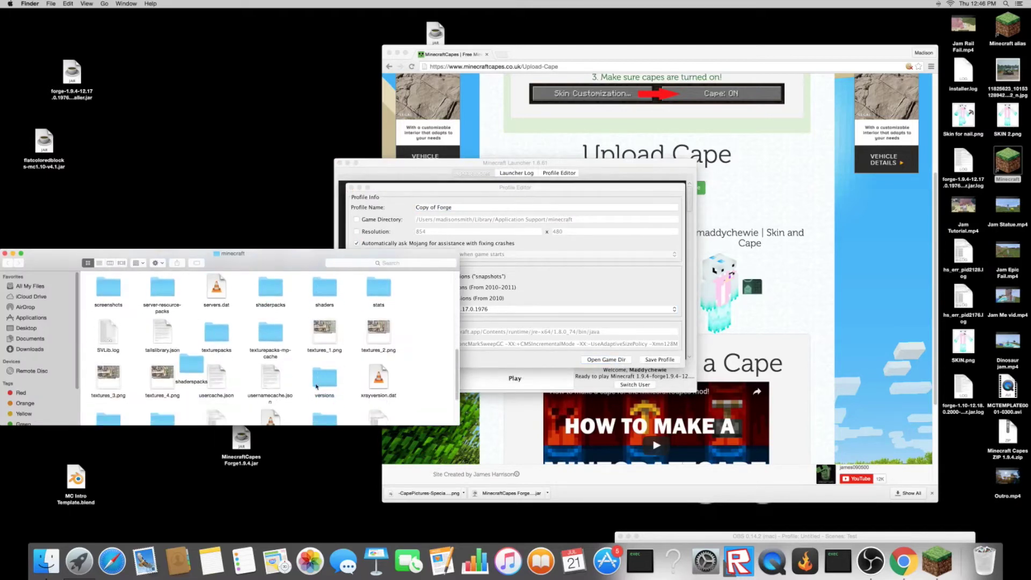
scroll(311, 388, down, 2)
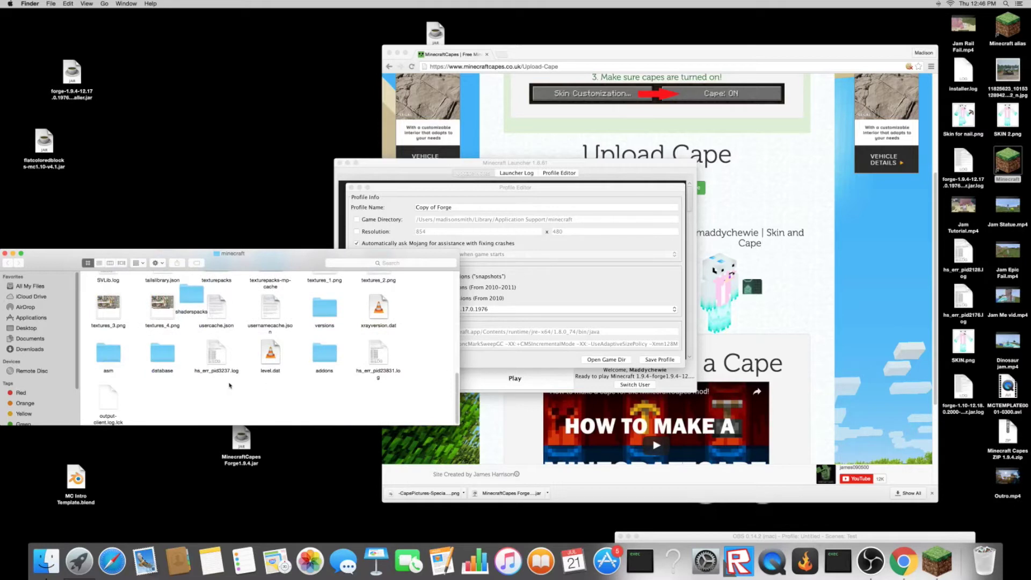
scroll(229, 385, up, 3)
scroll(227, 376, up, 3)
scroll(228, 370, up, 1)
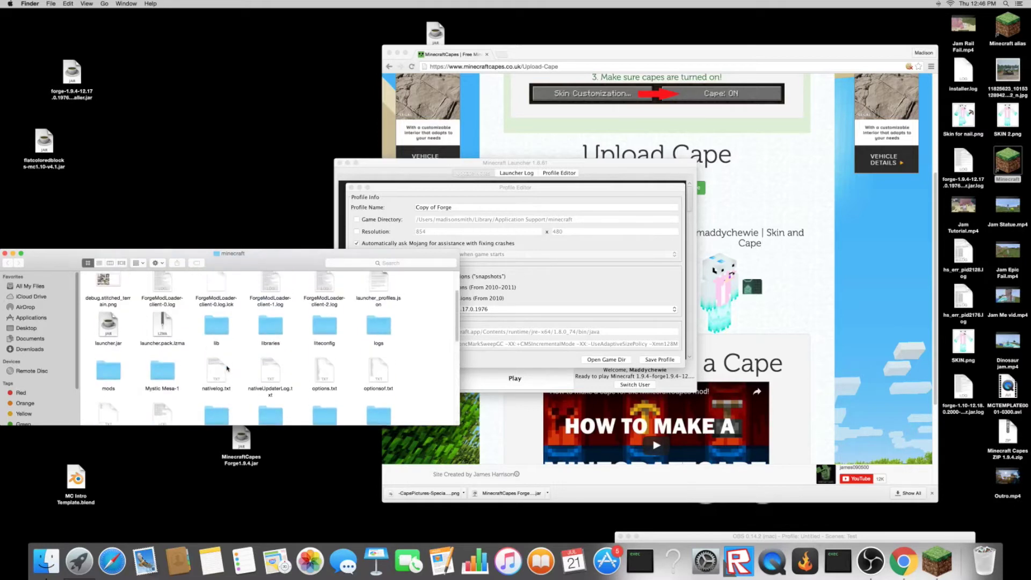
scroll(227, 367, up, 1)
scroll(227, 362, up, 1)
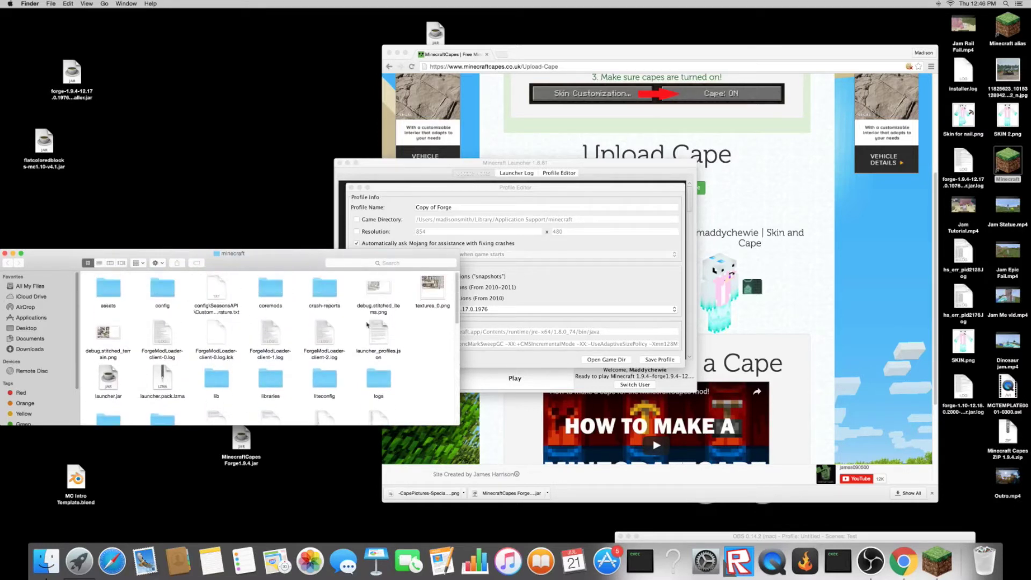
scroll(182, 367, down, 1)
scroll(178, 378, down, 1)
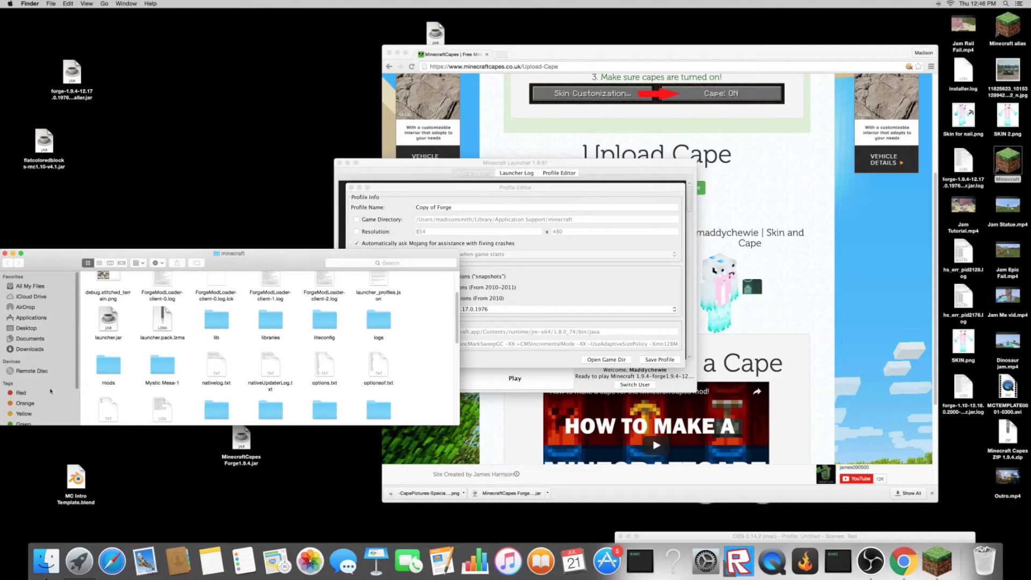
Enter the minecraft folder's mods subfolder, which holds the worldedit-bukkit jar.
double_click(107, 371)
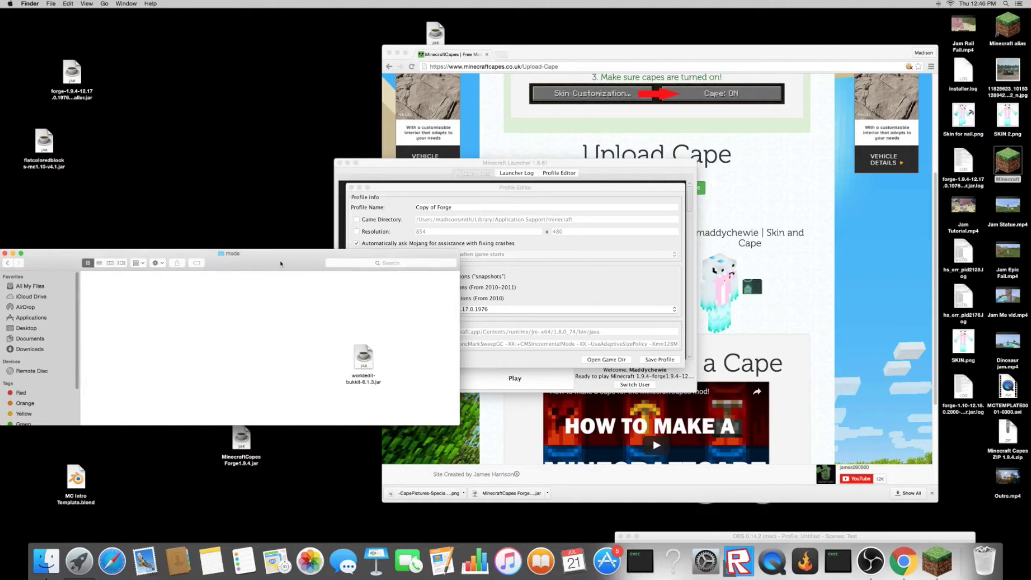
Drag MinecraftCapes Forge1.9.4.jar from the desktop into mods, beside the worldedit-bukkit jar.
drag(266, 255, 240, 471)
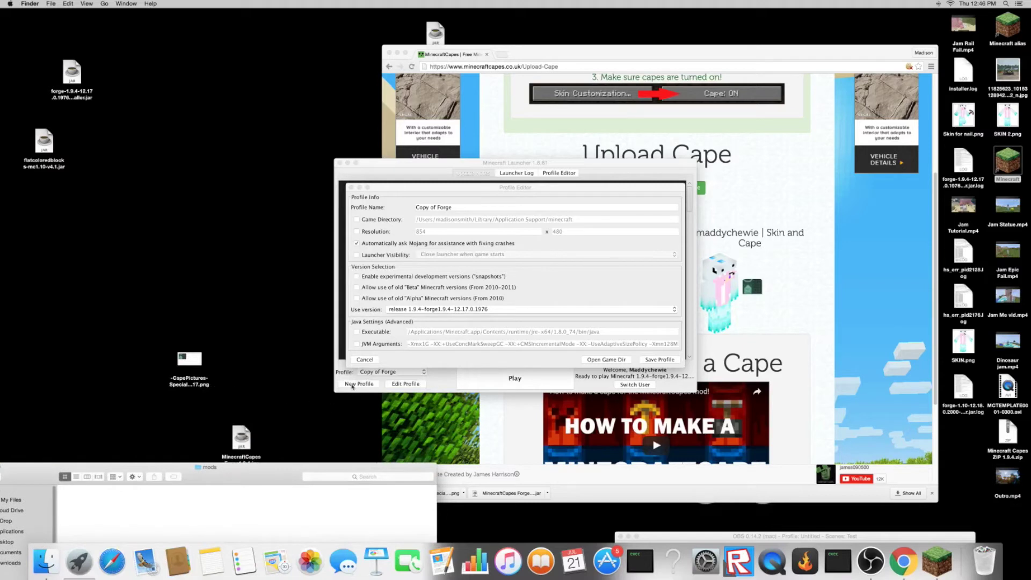
drag(241, 439, 286, 506)
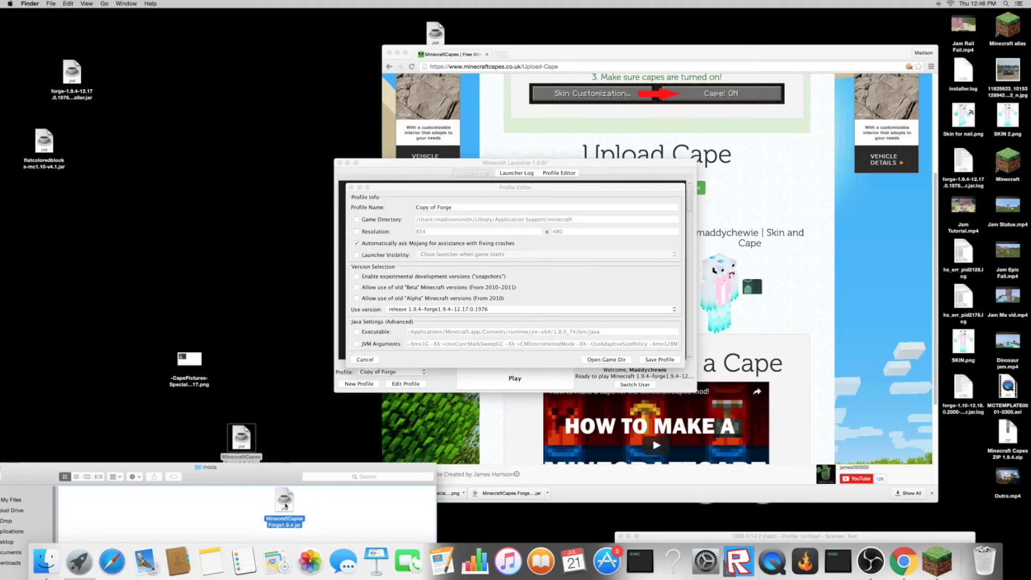
drag(286, 506, 281, 461)
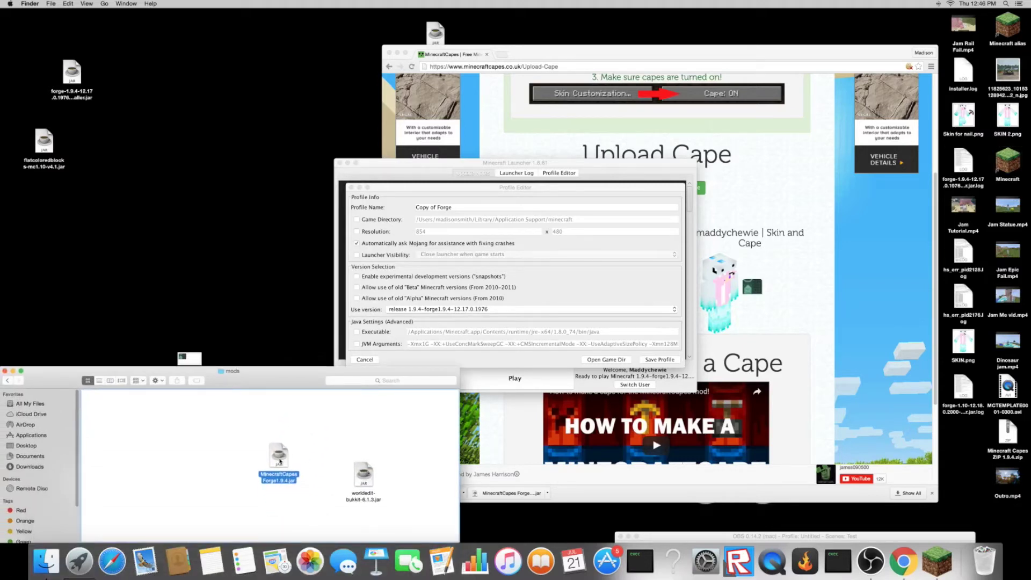
drag(283, 384, 233, 284)
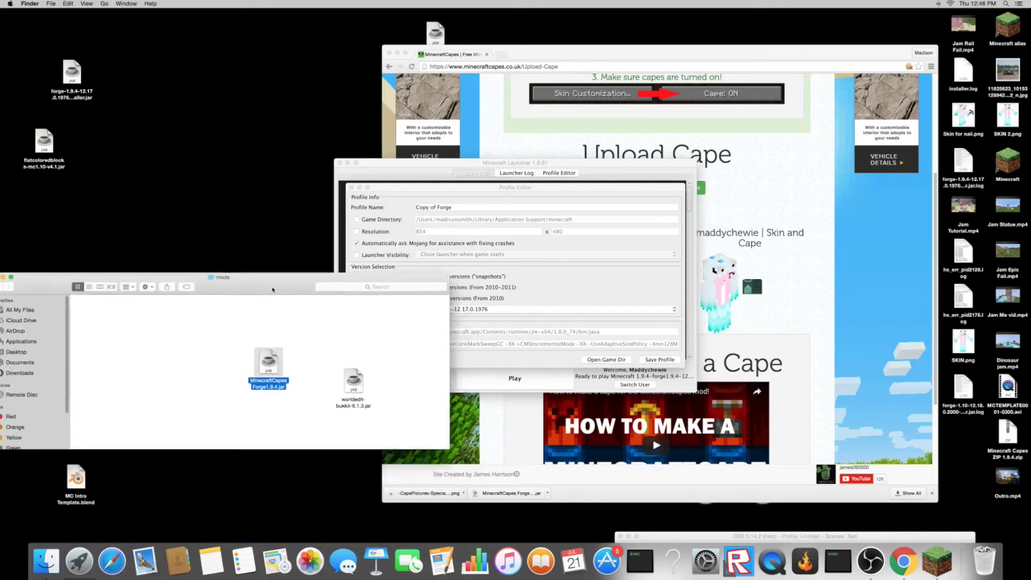
click(441, 230)
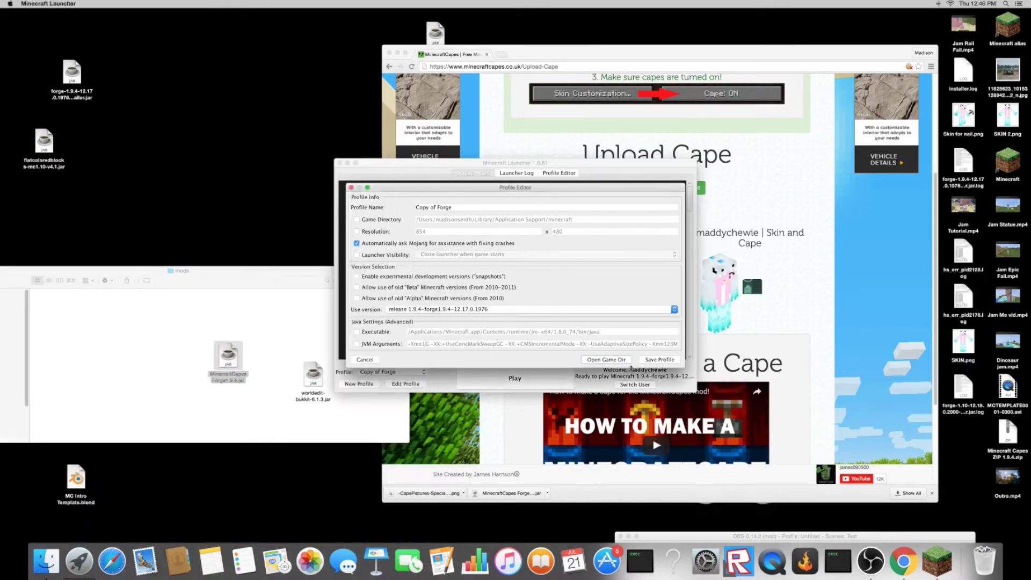
Save the Copy of Forge profile, launch it, let Java reopen, and position the game window.
click(653, 361)
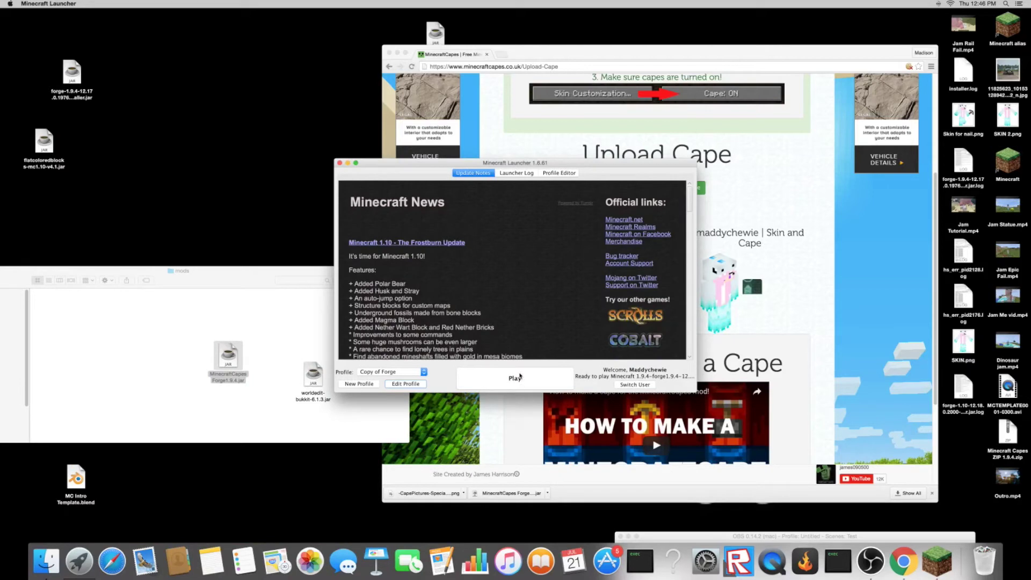
click(521, 381)
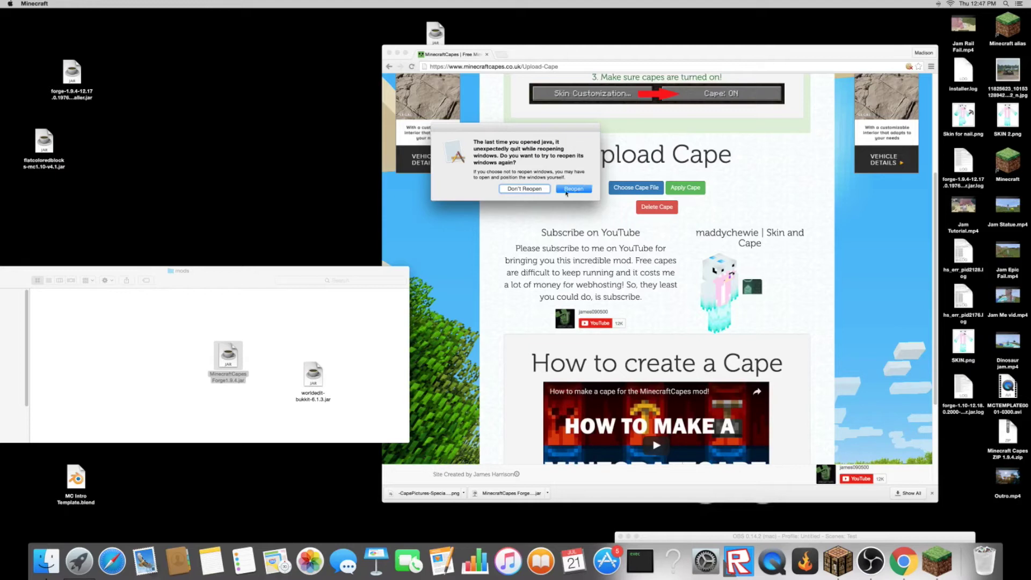
click(566, 190)
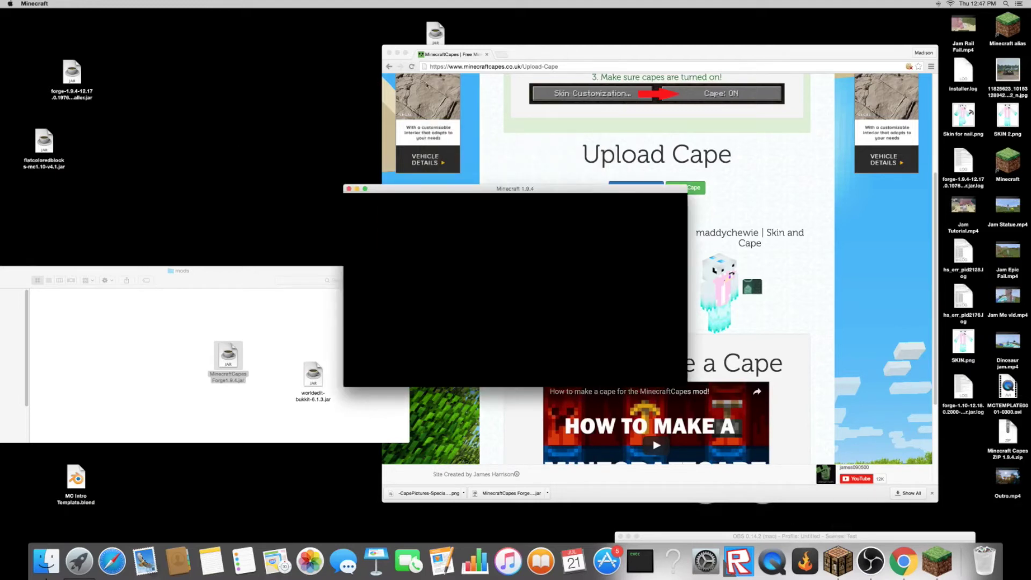
drag(506, 193, 502, 199)
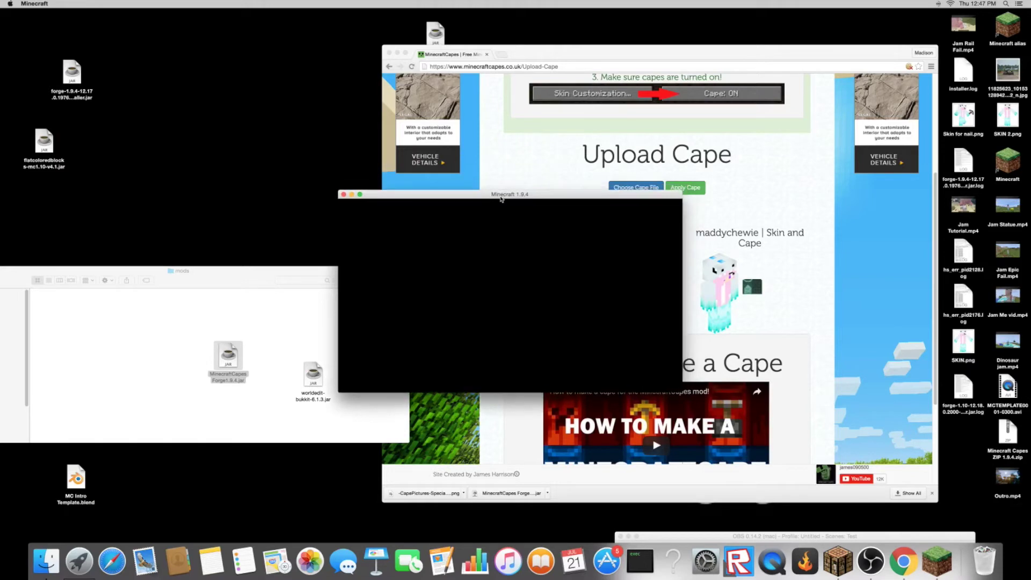
mouse_move(501, 199)
mouse_down()
mouse_move(538, 209)
mouse_move(491, 136)
mouse_move(503, 189)
mouse_move(458, 171)
mouse_move(509, 194)
mouse_move(523, 166)
mouse_move(506, 183)
mouse_up()
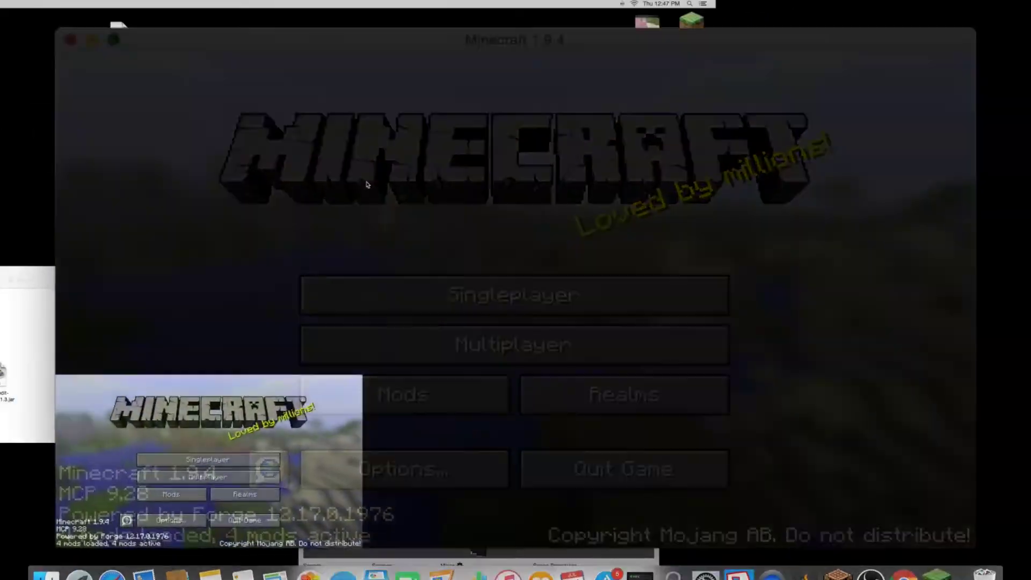
Skip the incompatible 1.10.2 world and create a new world in Creative game mode.
click(506, 282)
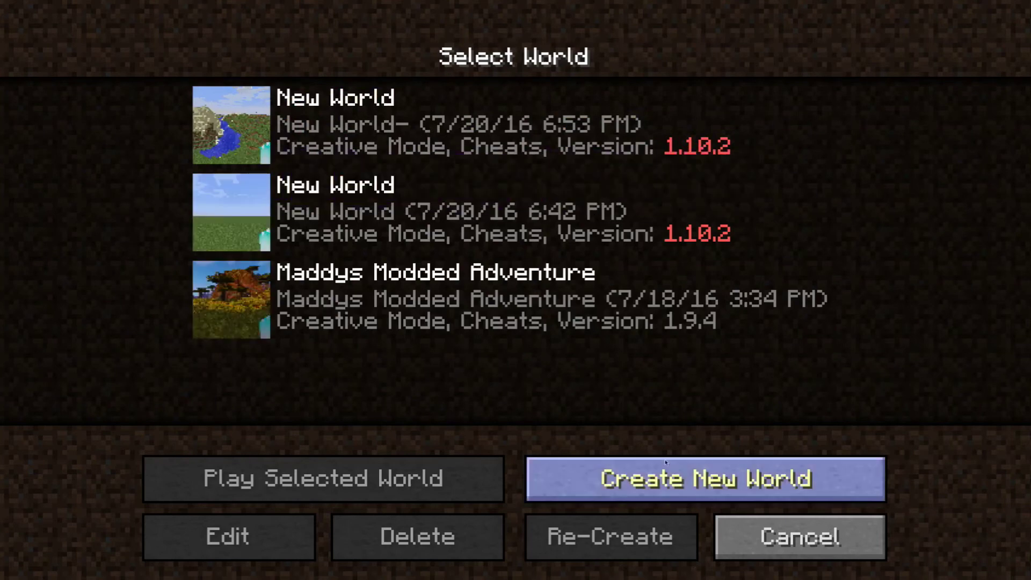
mouse_move(232, 212)
click(241, 209)
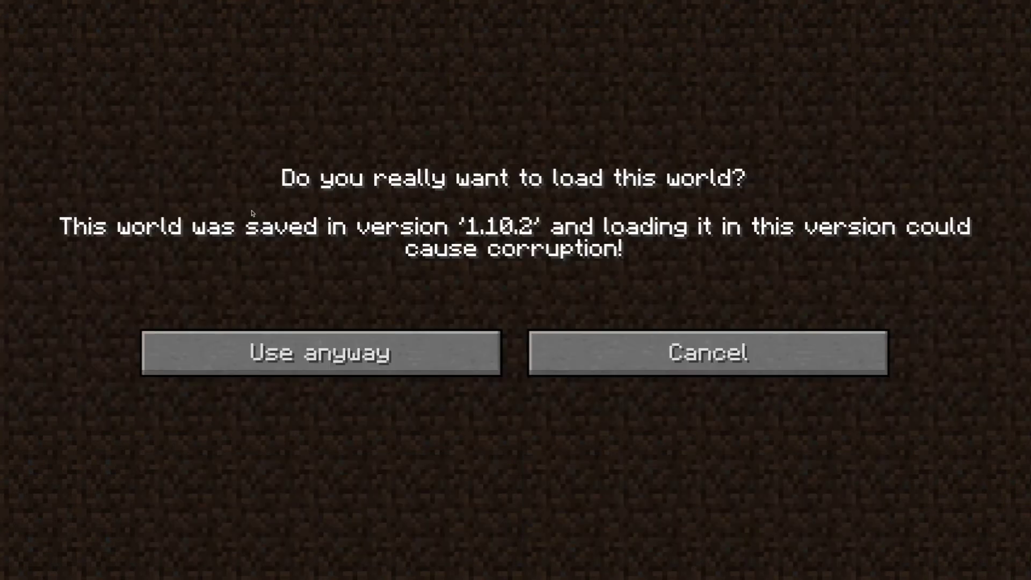
click(574, 355)
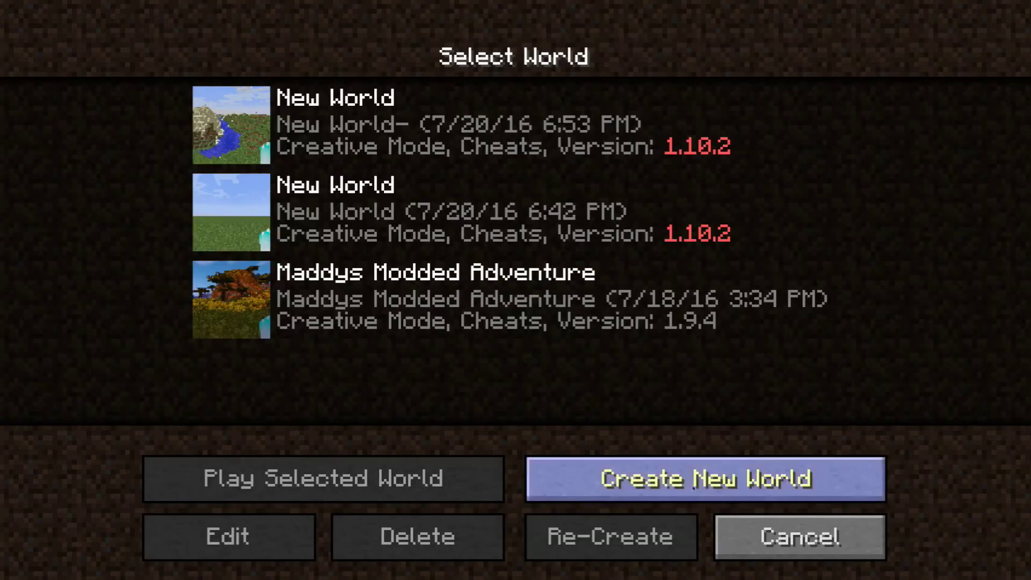
click(556, 480)
click(540, 305)
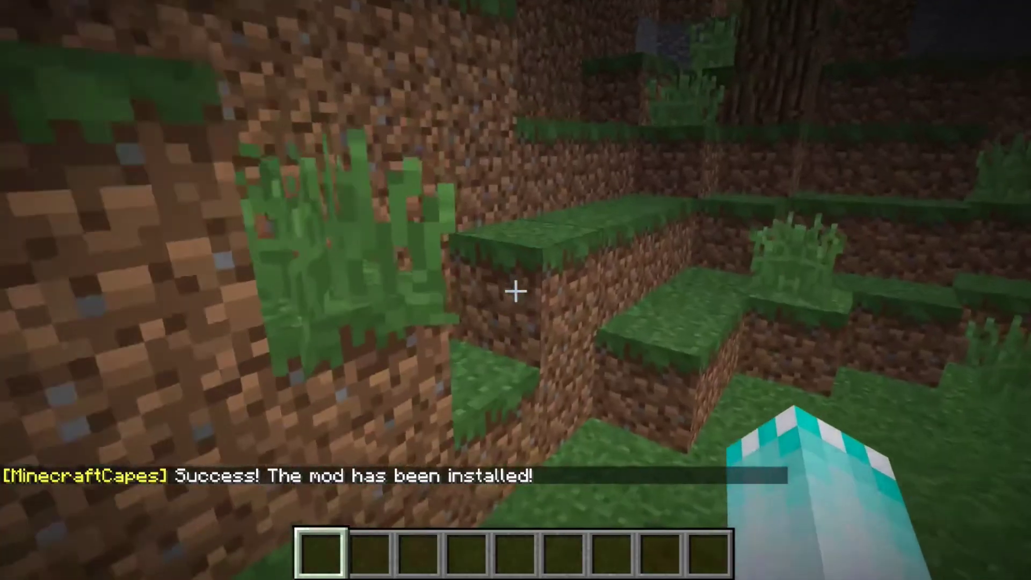
Fly up in third-person view and equip an elytra from item search in the chest slot.
key(F5)
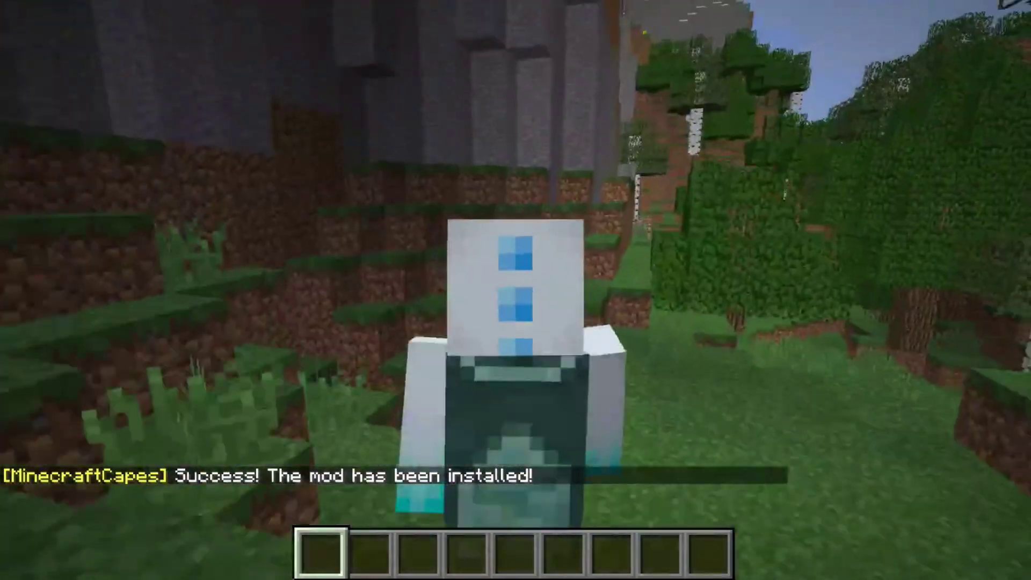
key(space)
key(space)
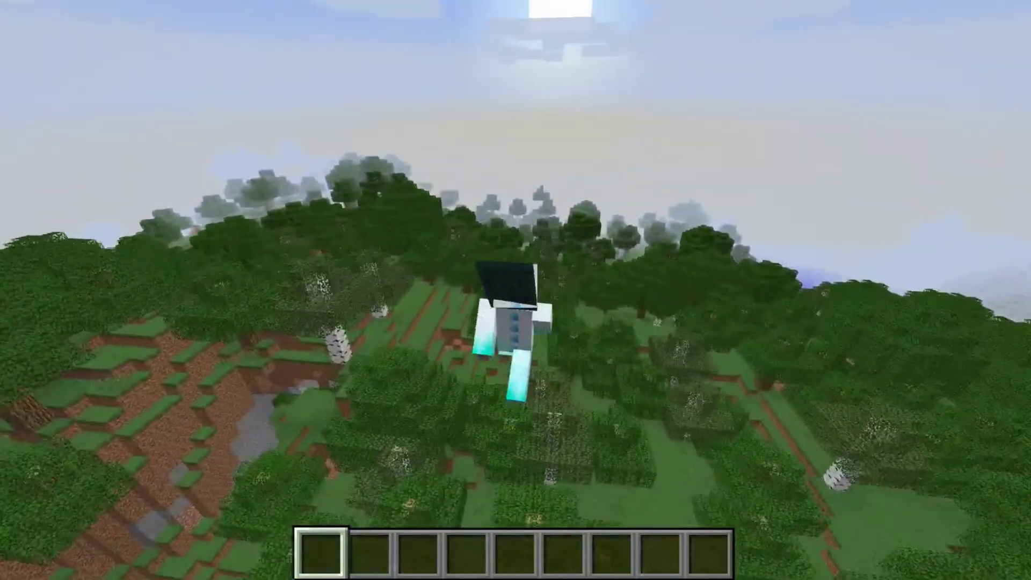
key(e)
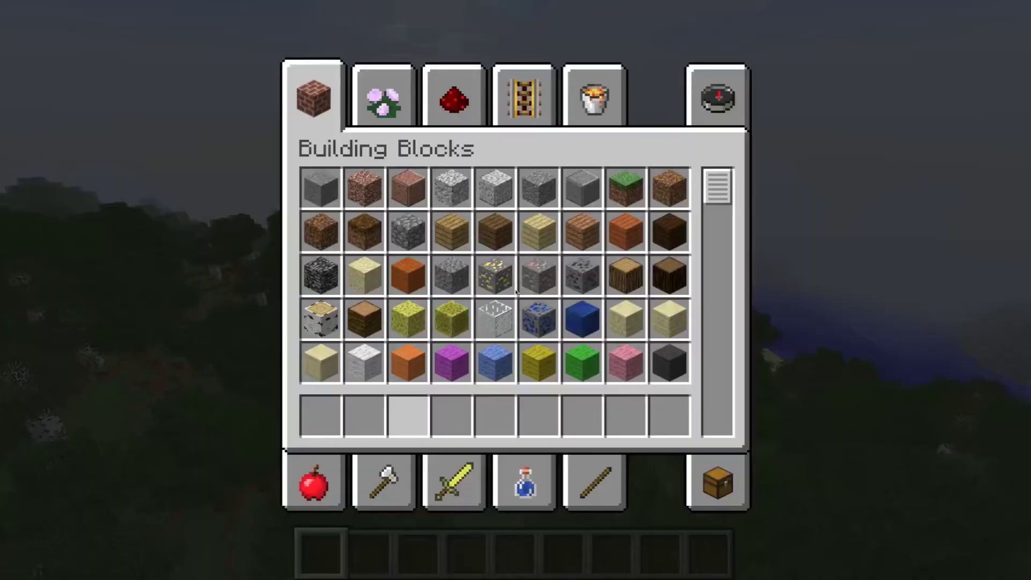
click(720, 109)
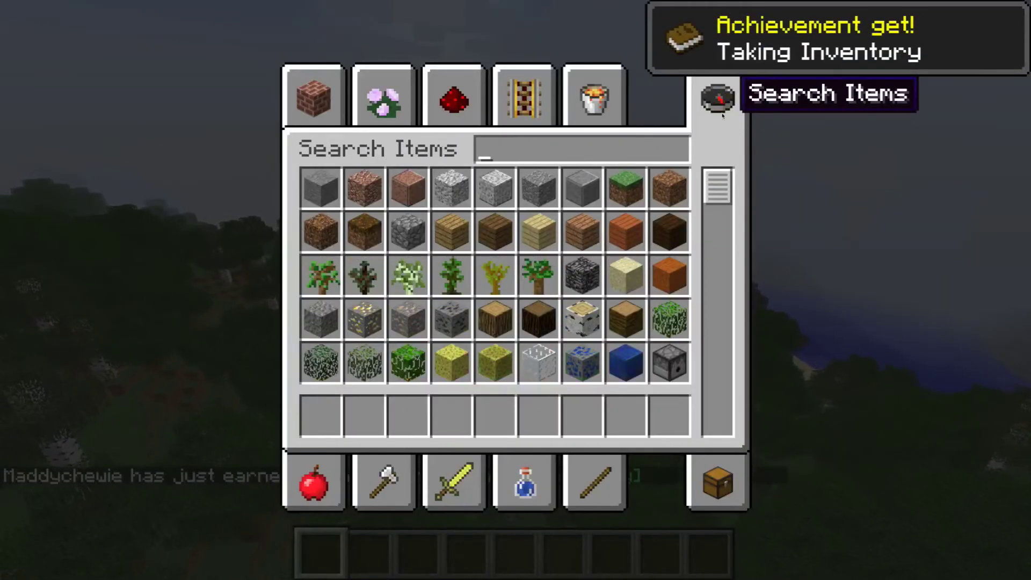
text(ely)
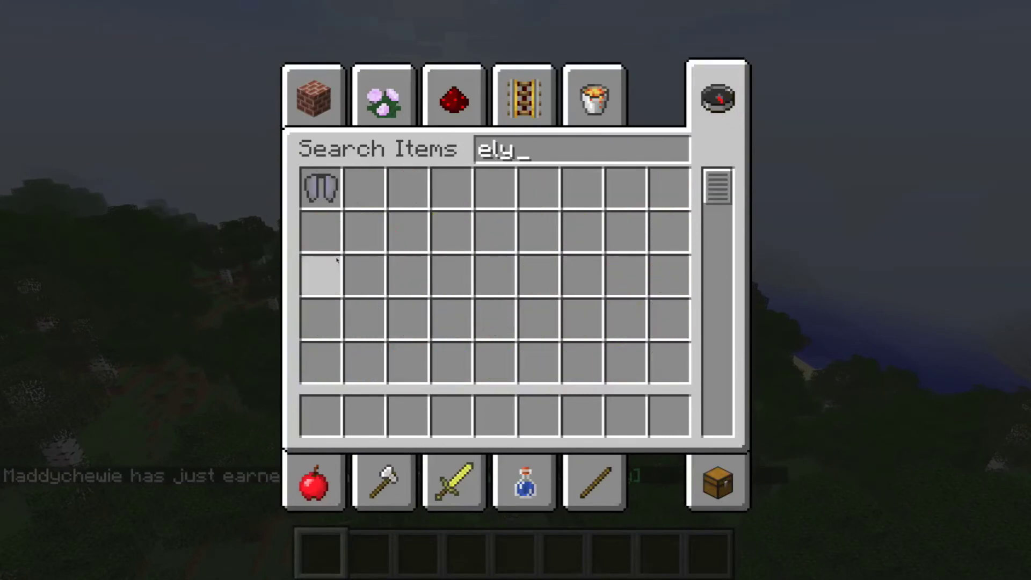
click(314, 200)
click(709, 482)
click(428, 280)
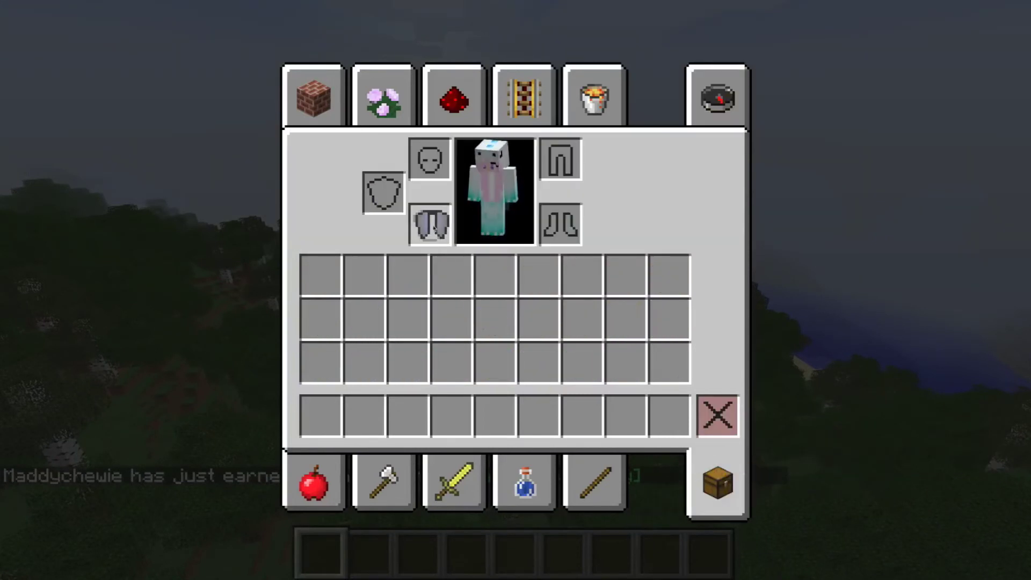
key(e)
View the caped character front and back, glide, then move the elytra to the hotbar.
key(F5)
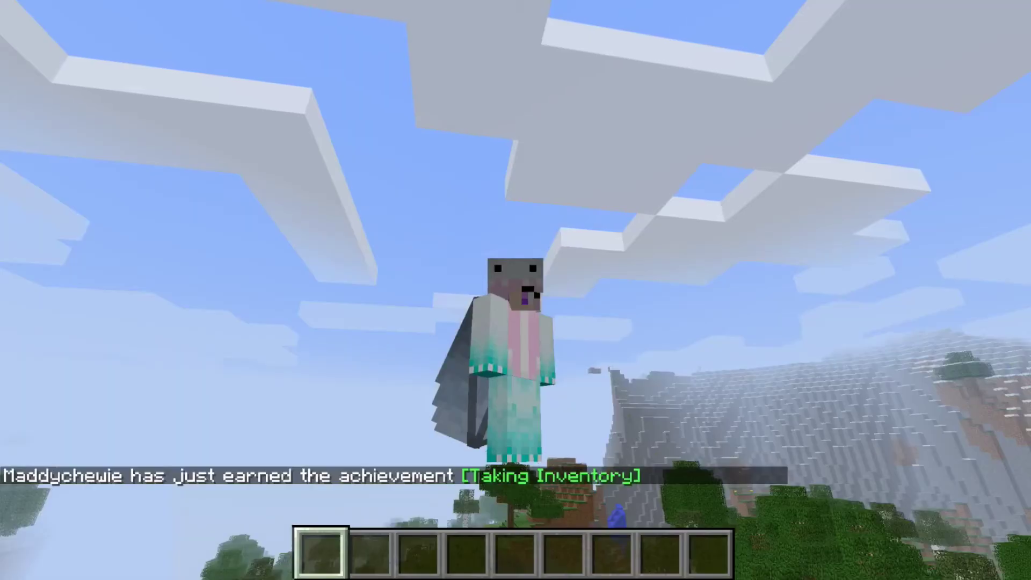
key(F5)
key(F5)
key(space)
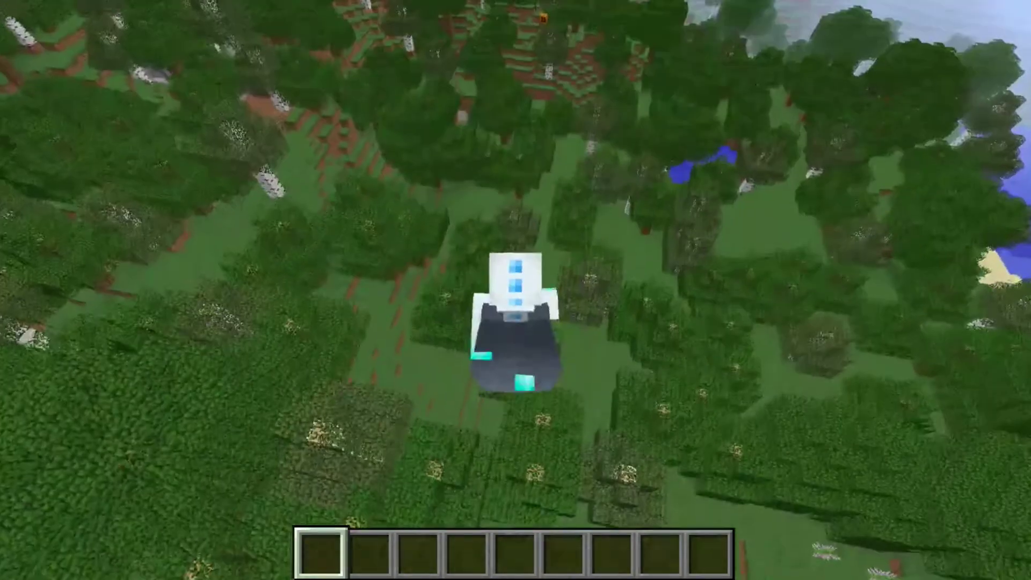
key(e)
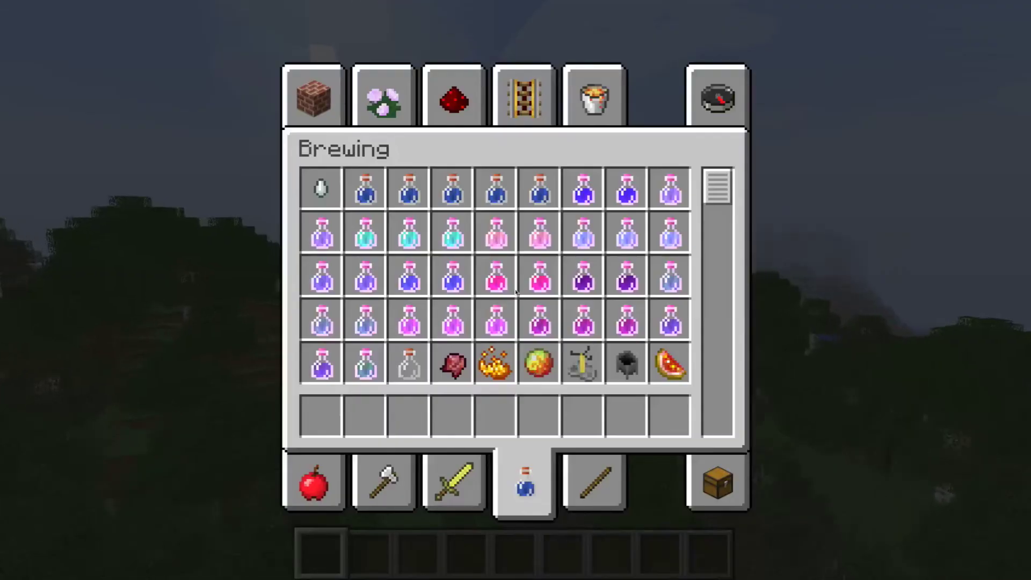
click(717, 481)
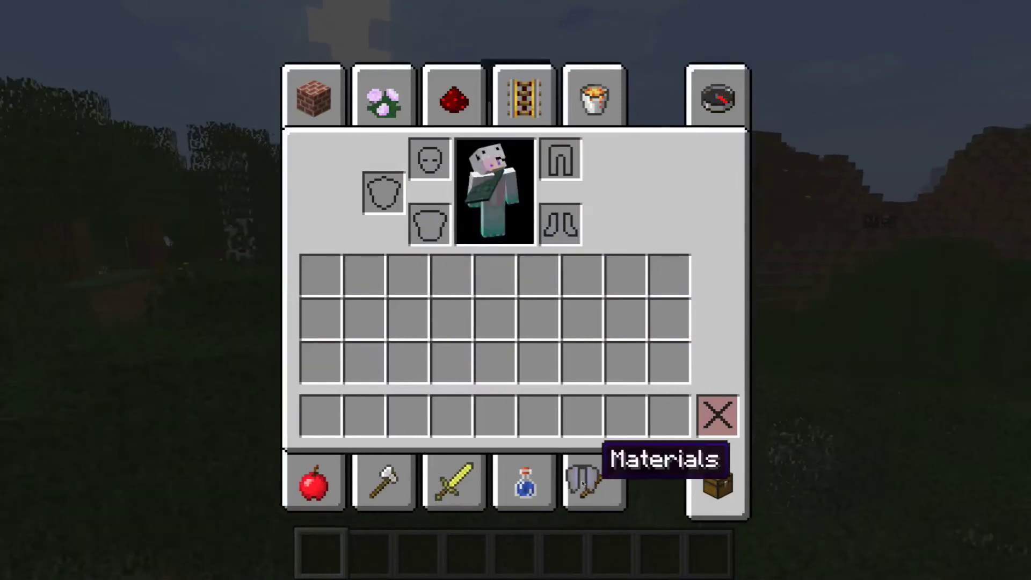
click(581, 416)
key(e)
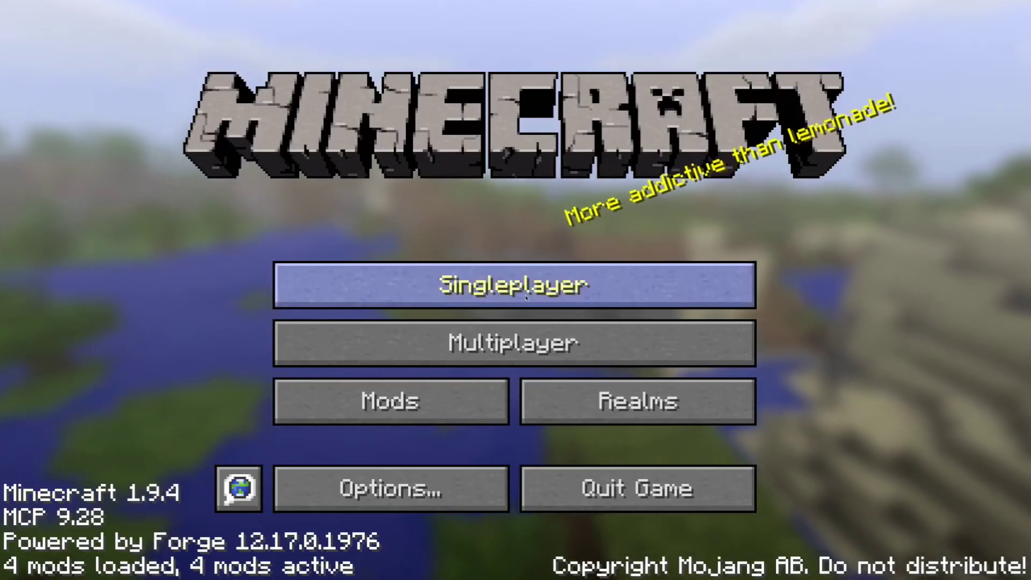
scroll(191, 283, down, 1)
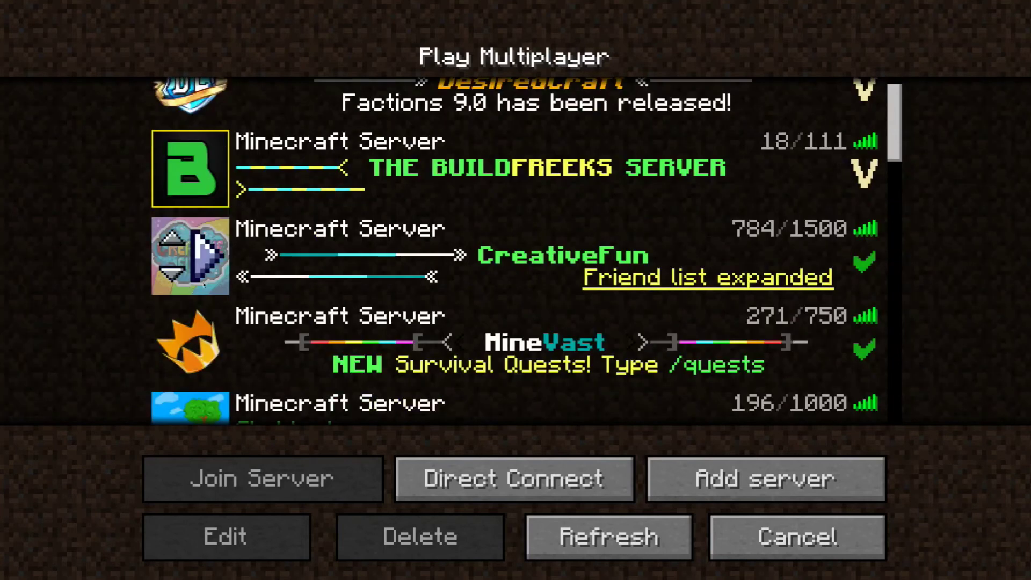
Try the CreativeFun server, then join the MCCentral server further down the list.
click(202, 253)
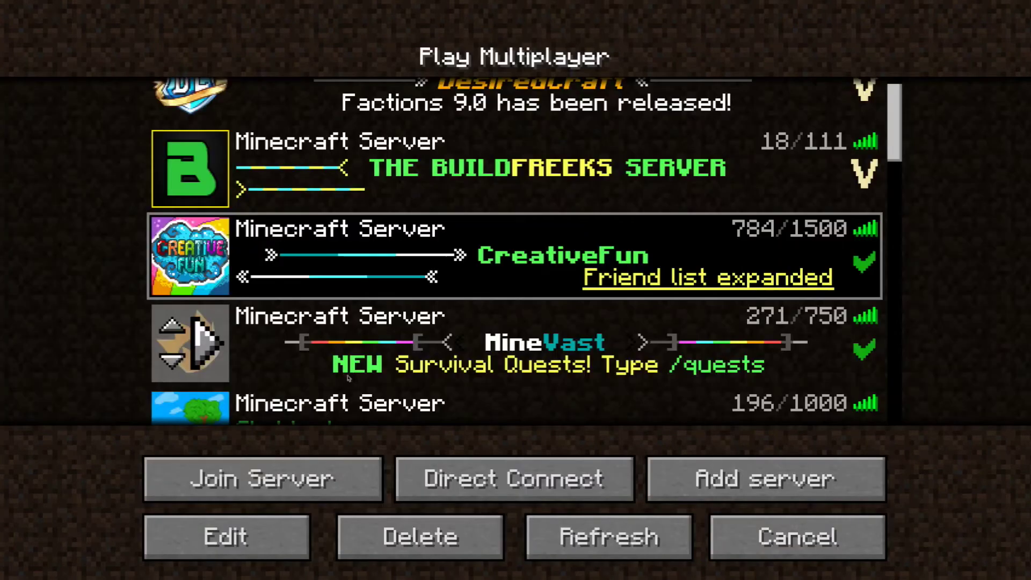
scroll(347, 350, down, 5)
scroll(346, 347, down, 3)
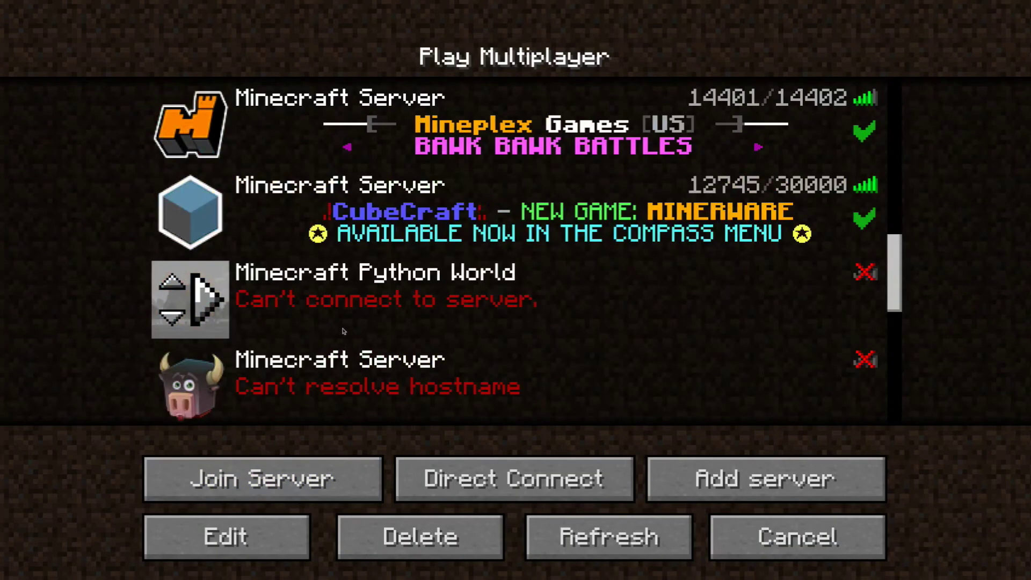
scroll(334, 314, up, 3)
double_click(276, 410)
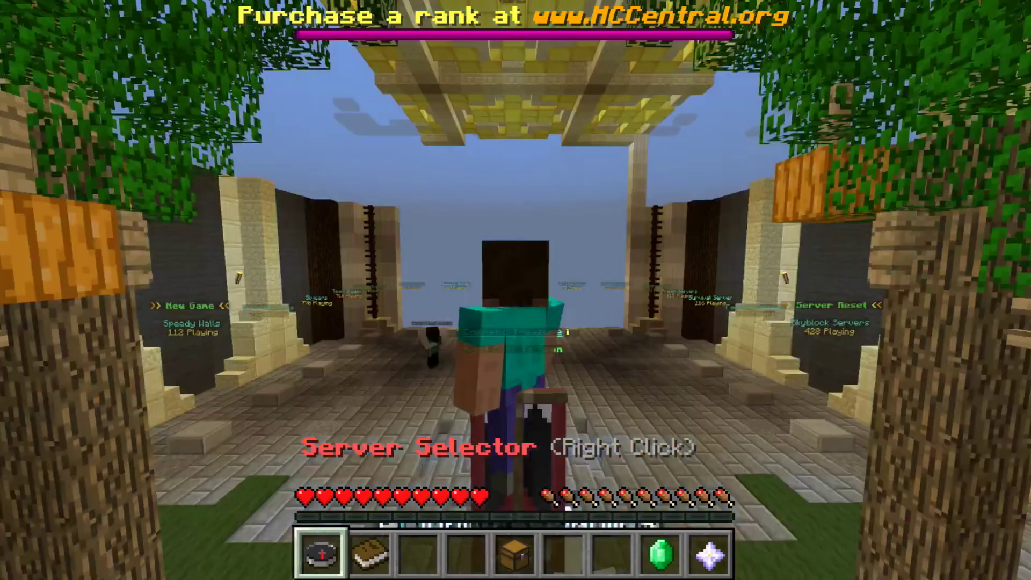
Walk the MCCentral hub in front view to see the cape, then open and close the Game menu.
key(w)
key(w)
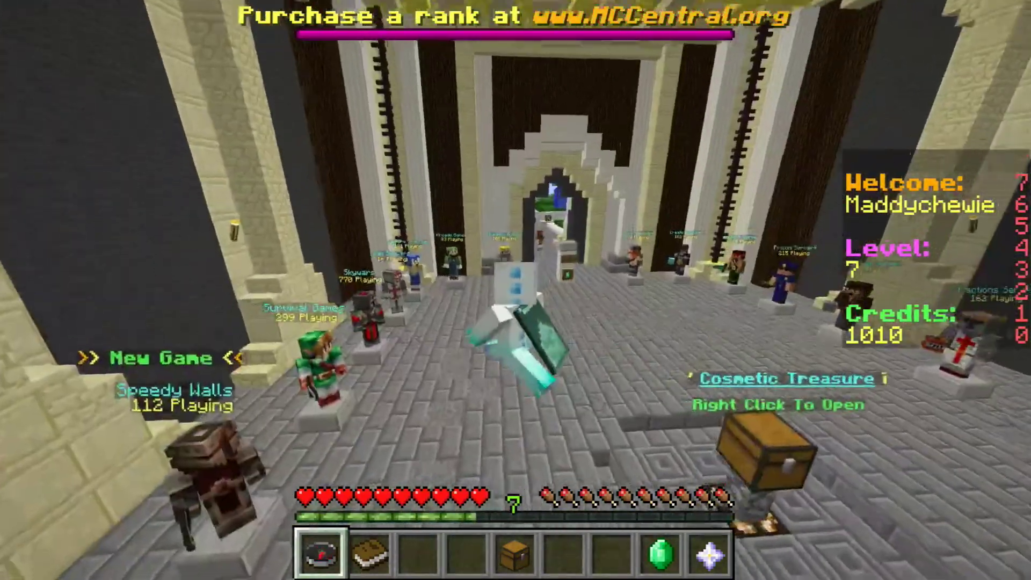
scroll(515, 290, down, 2)
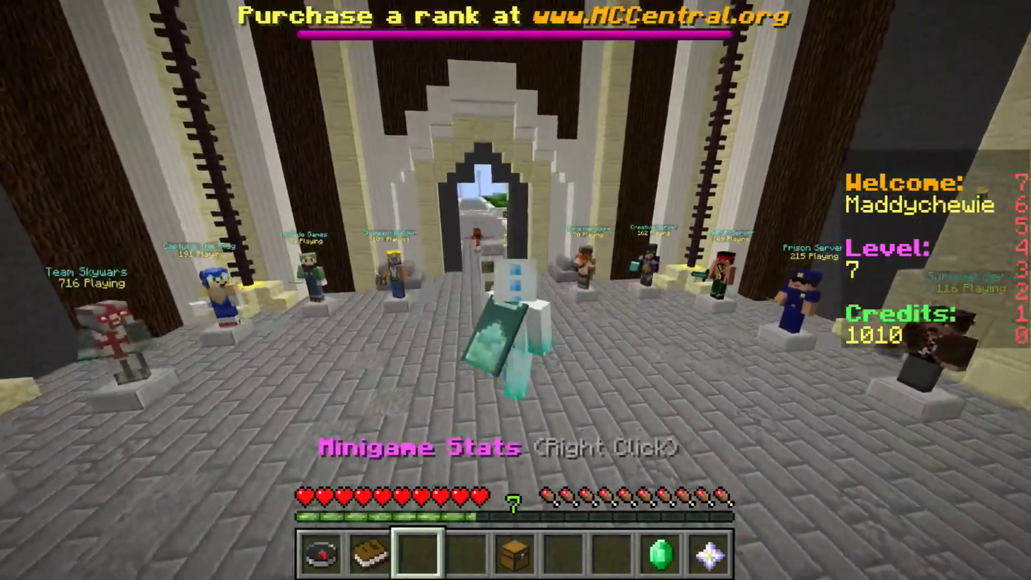
scroll(515, 290, down, 2)
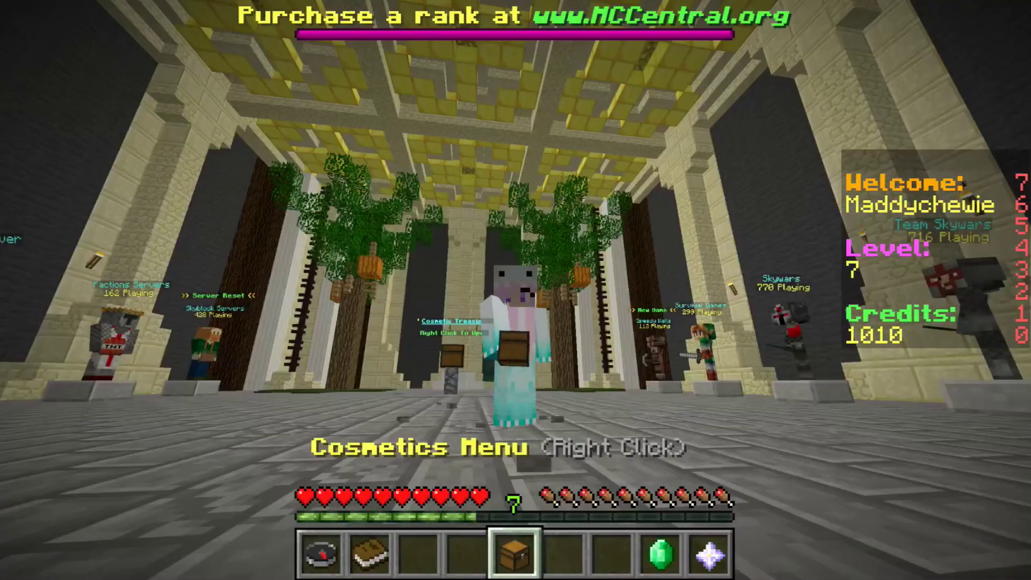
scroll(516, 290, down, 1)
key(F5)
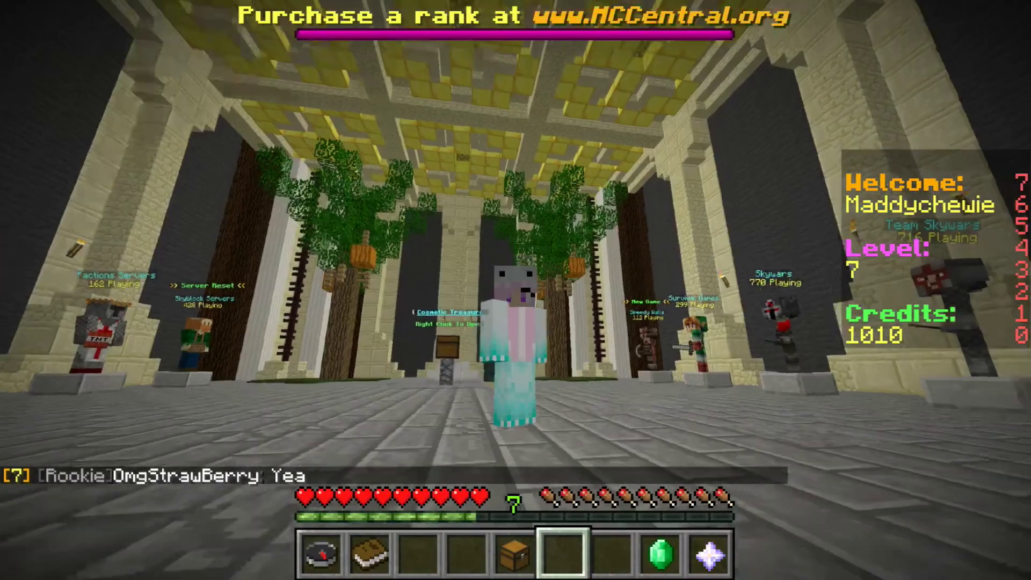
key(s)
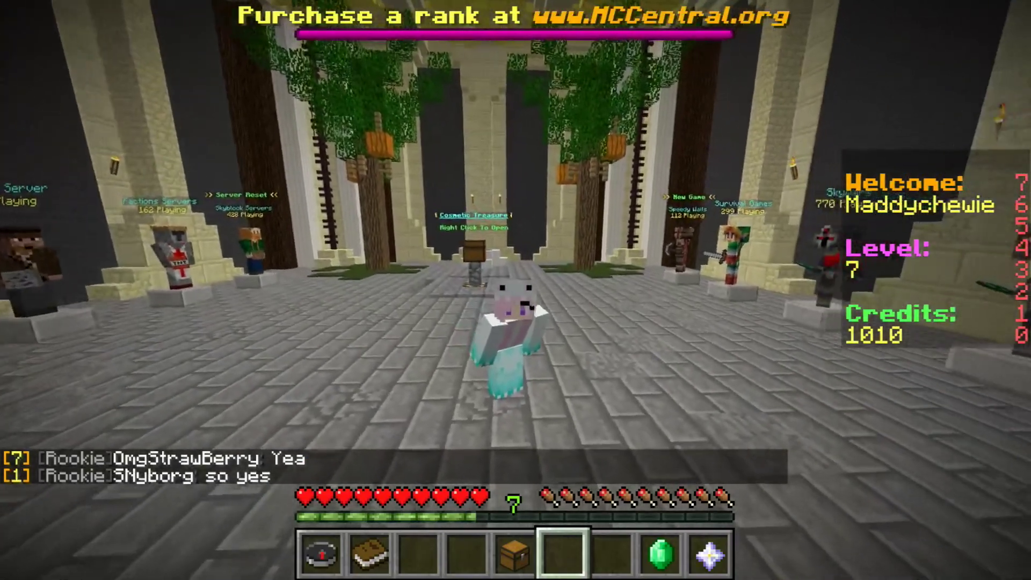
key(Escape)
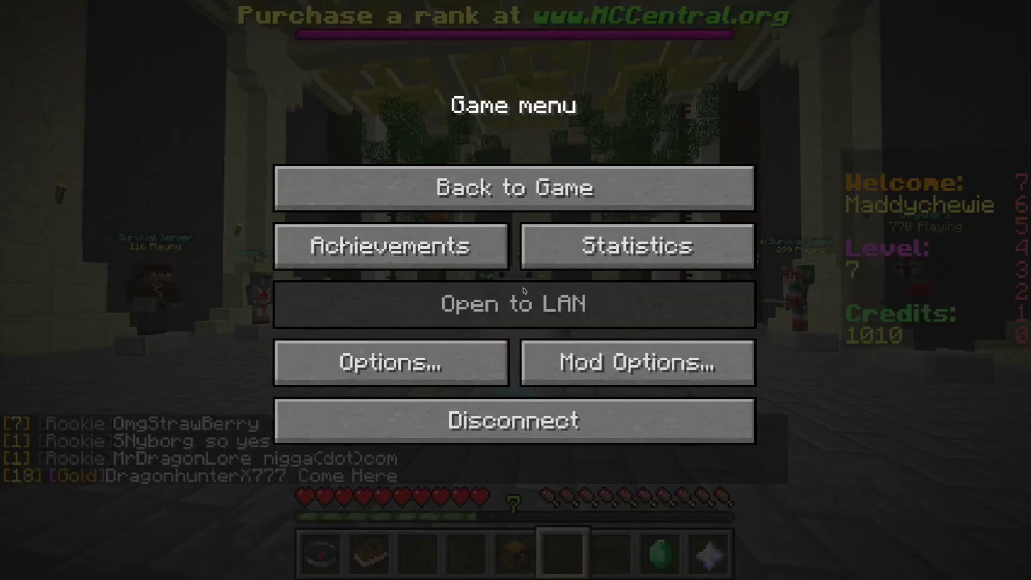
key(Escape)
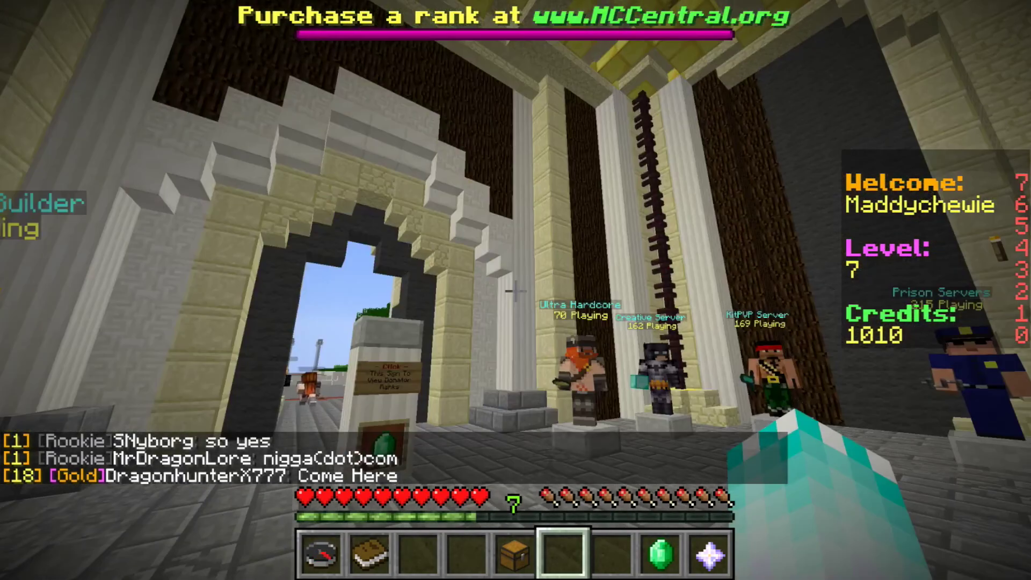
key(Escape)
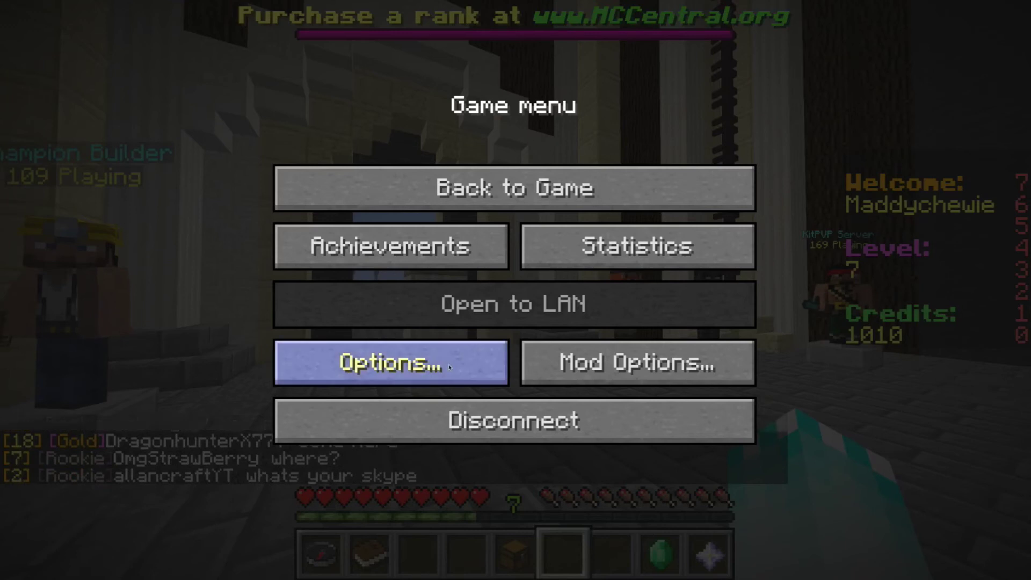
click(457, 373)
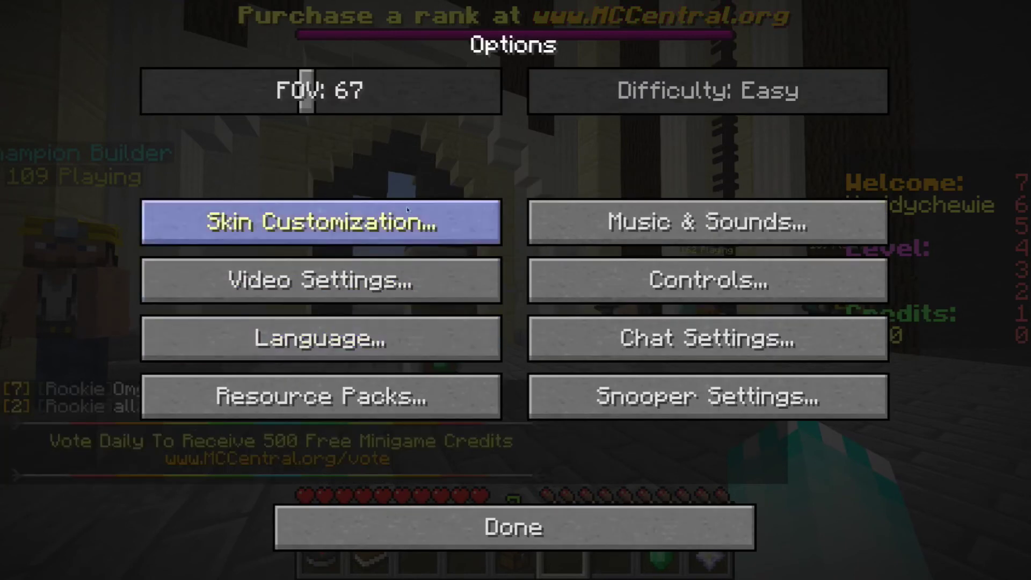
click(418, 240)
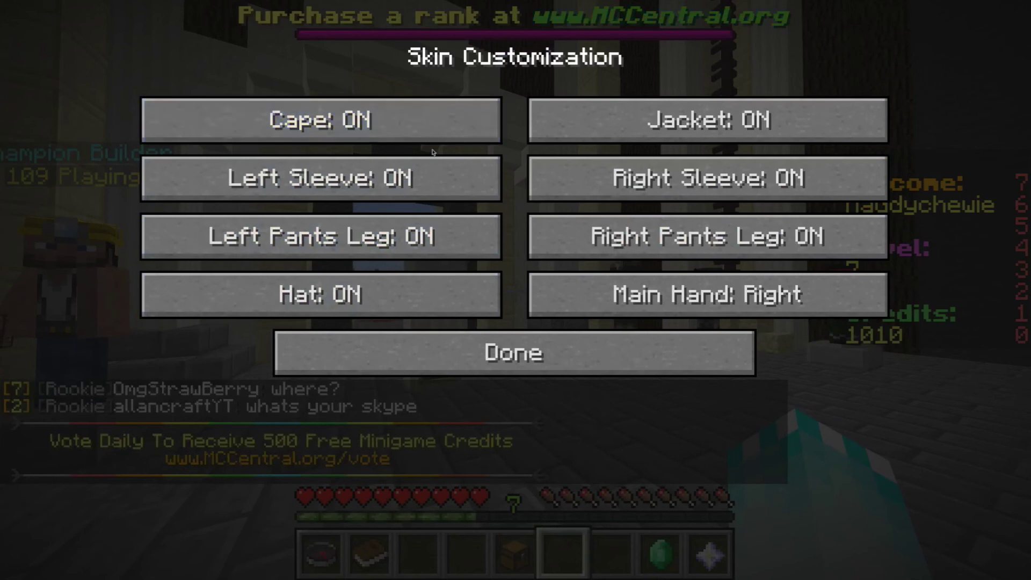
click(464, 353)
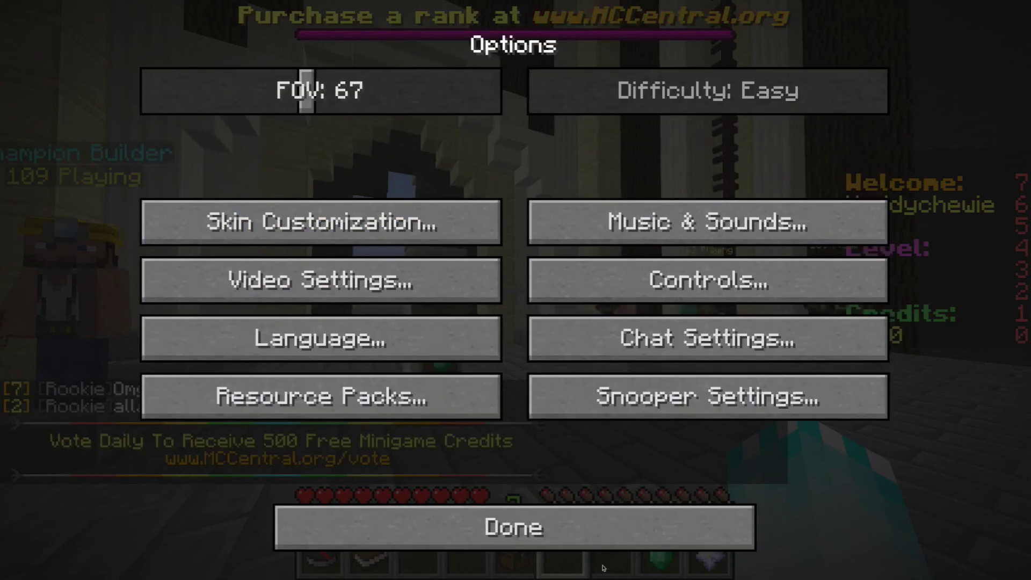
click(516, 525)
click(619, 188)
key(F5)
key(F5)
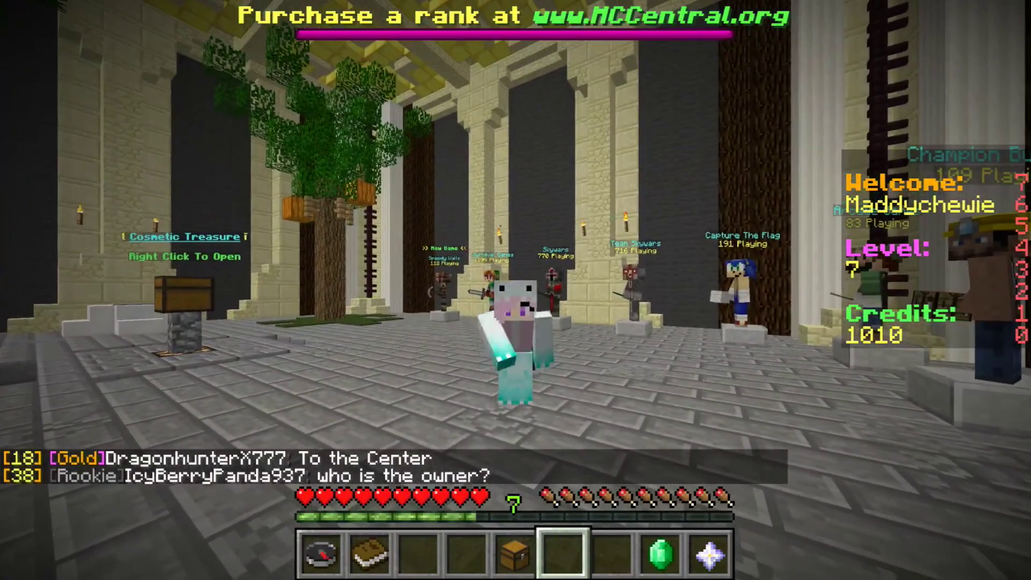
Swing the character's arm while it faces the camera near the Cosmetic Treasure chest.
click(515, 290)
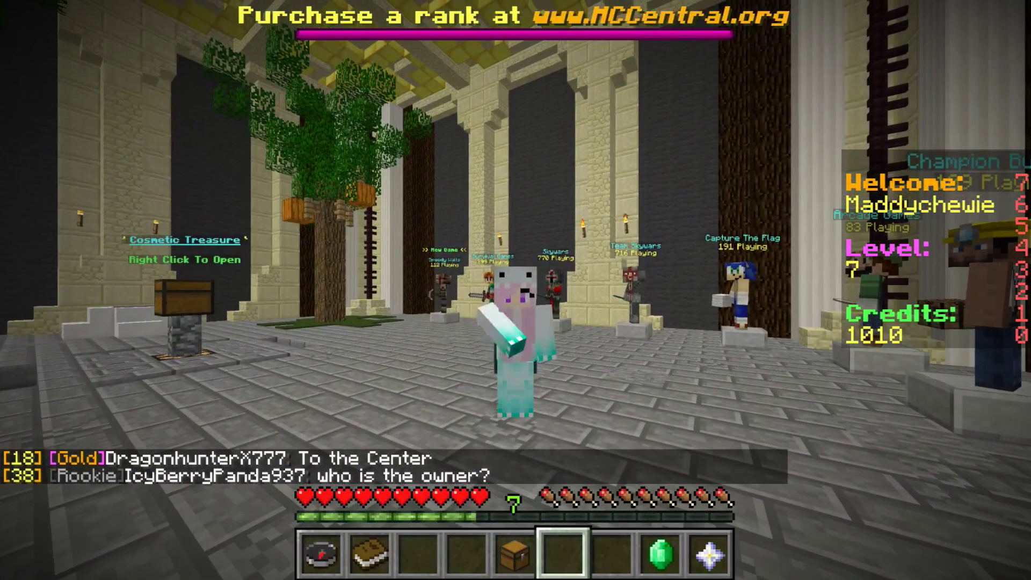